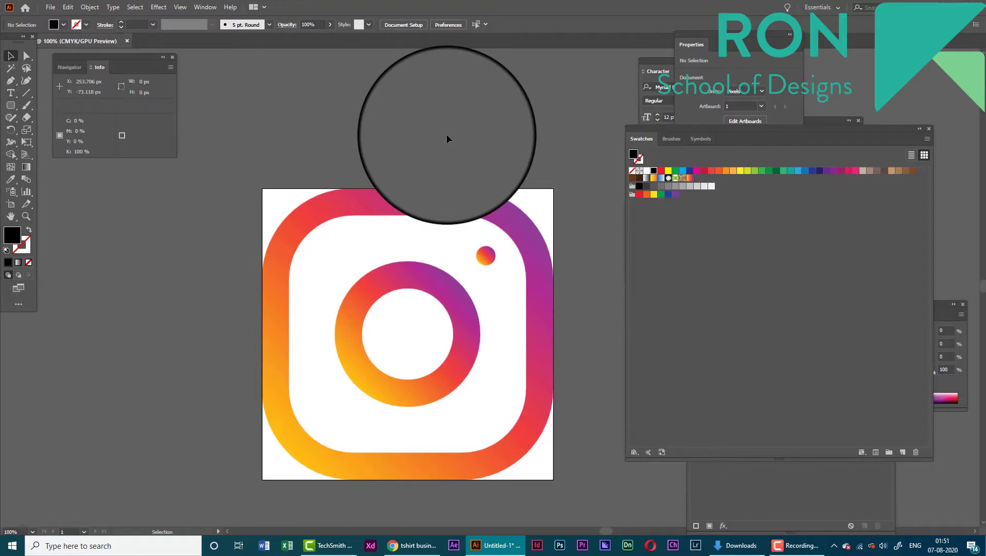
Step: Select the placed Instagram logo image on the artboard and lock it
scroll(427, 158, up, 1)
scroll(441, 167, down, 1)
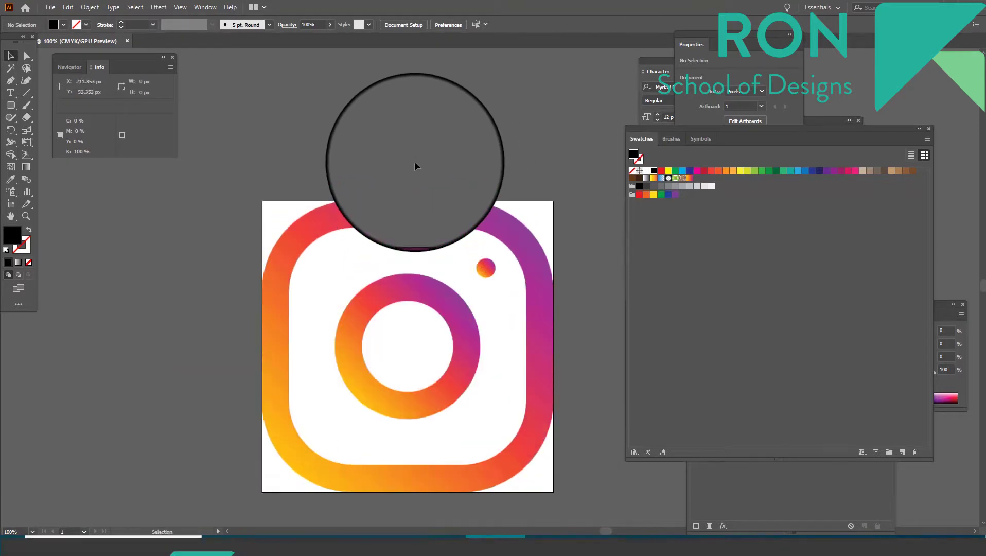
scroll(400, 200, up, 1)
scroll(400, 200, down, 1)
scroll(412, 151, down, 1)
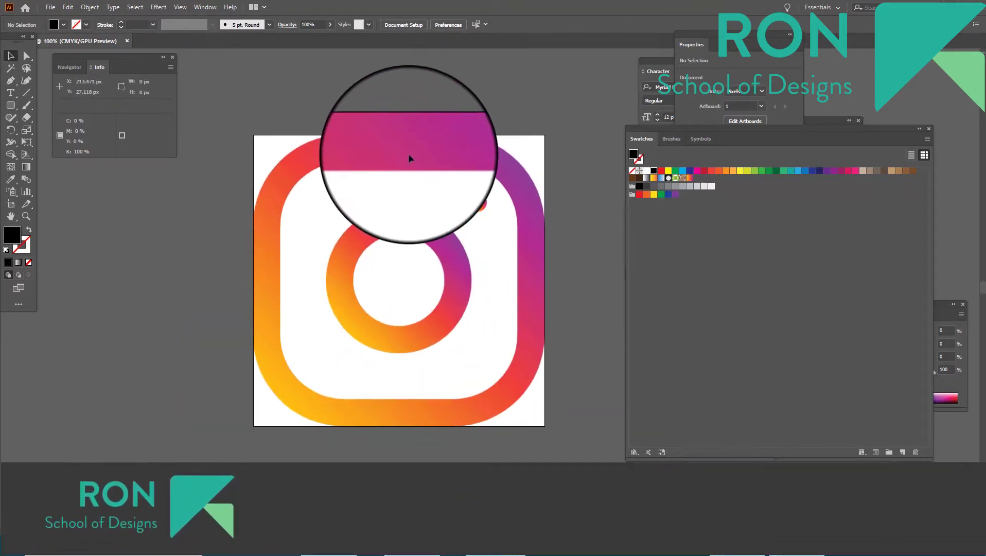
click(89, 8)
click(108, 95)
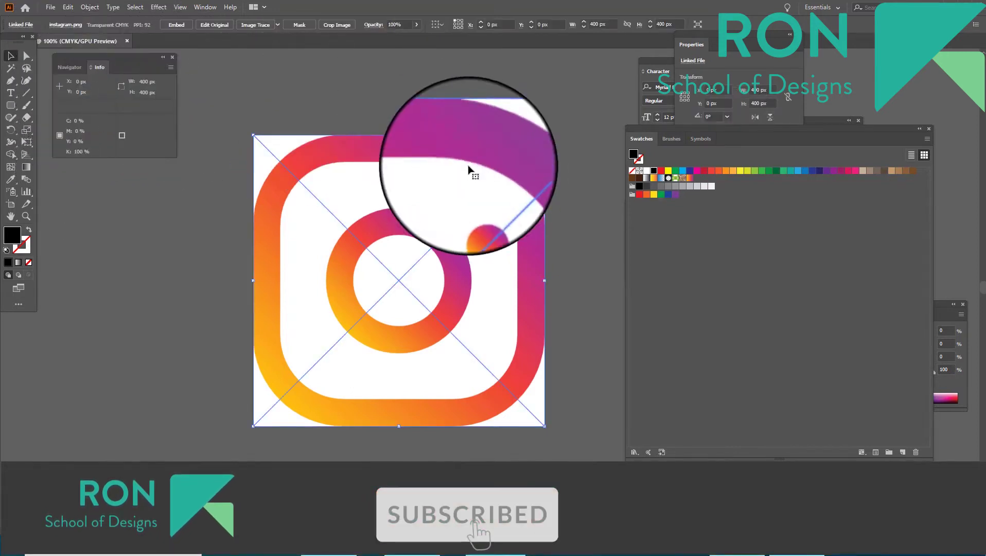
click(90, 7)
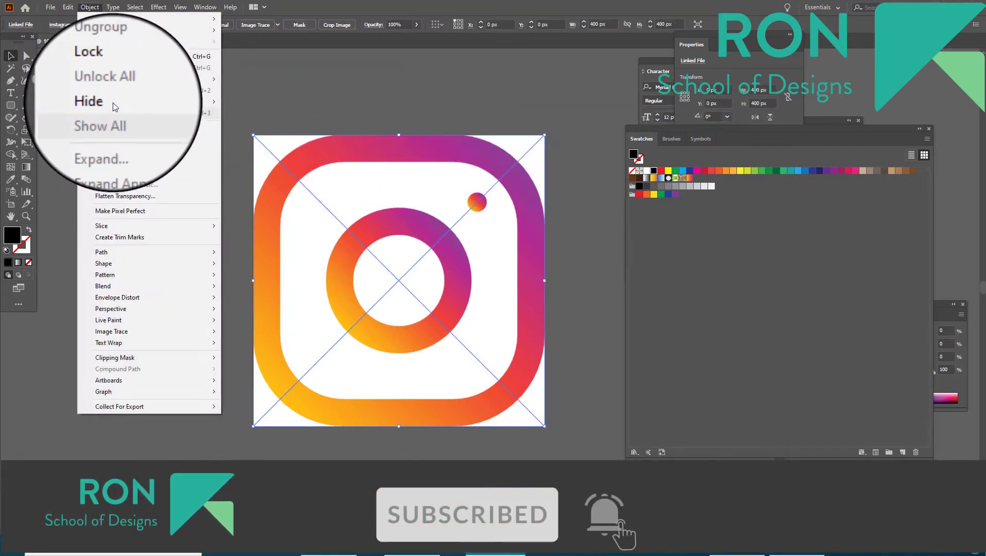
mouse_move(113, 80)
click(276, 80)
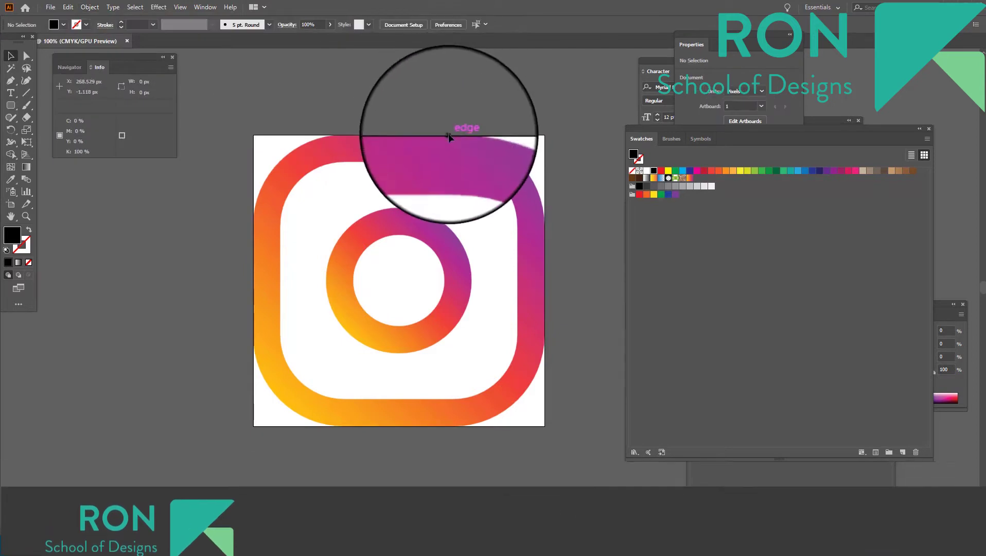
Step: Create a 400 × 400 px rounded rectangle with a 120 px corner radius, centred on the logo image
scroll(404, 134, up, 1)
scroll(403, 135, down, 1)
drag(413, 99, 399, 86)
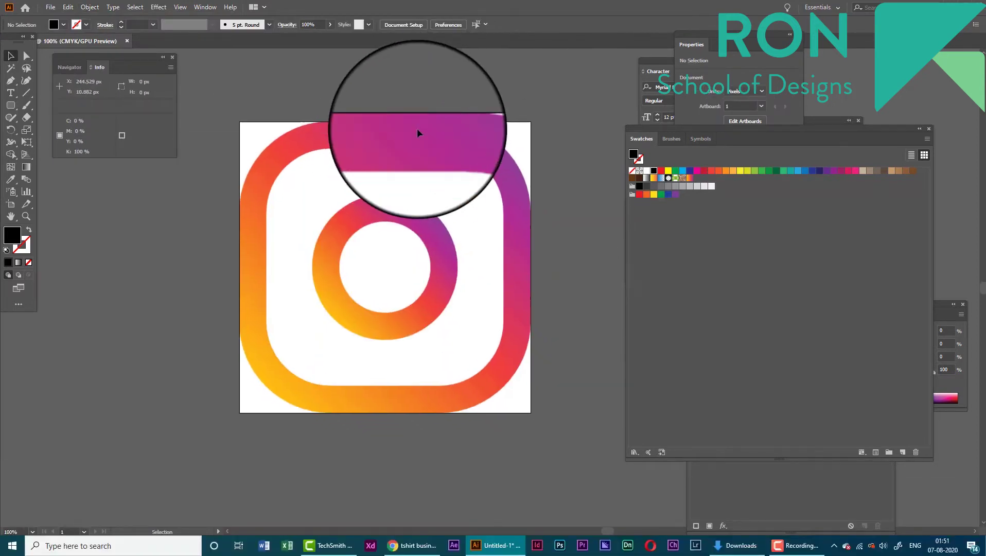
drag(417, 127, 378, 176)
scroll(326, 115, up, 1)
scroll(328, 113, down, 1)
click(11, 106)
mouse_move(13, 107)
mouse_down()
mouse_move(85, 113)
mouse_move(63, 116)
mouse_up()
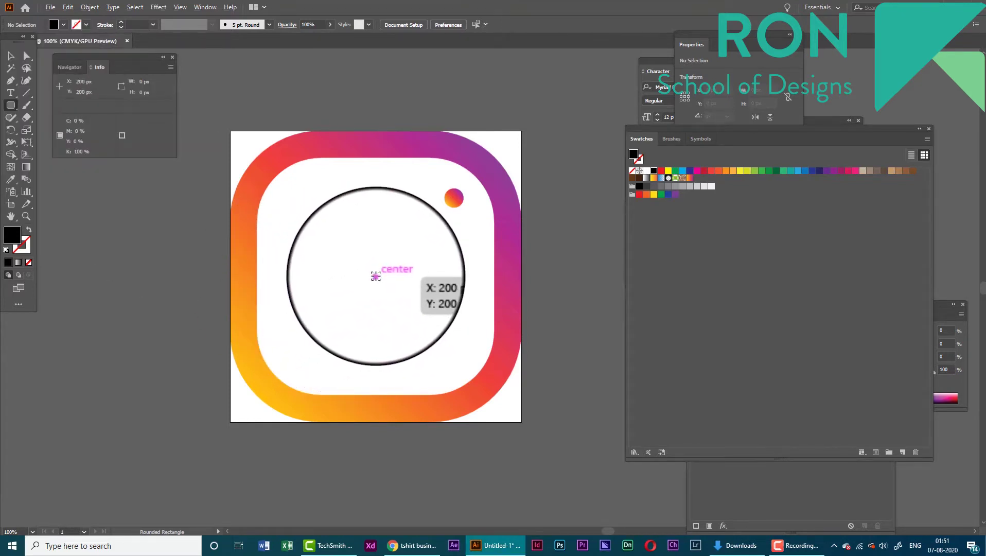
click(375, 276)
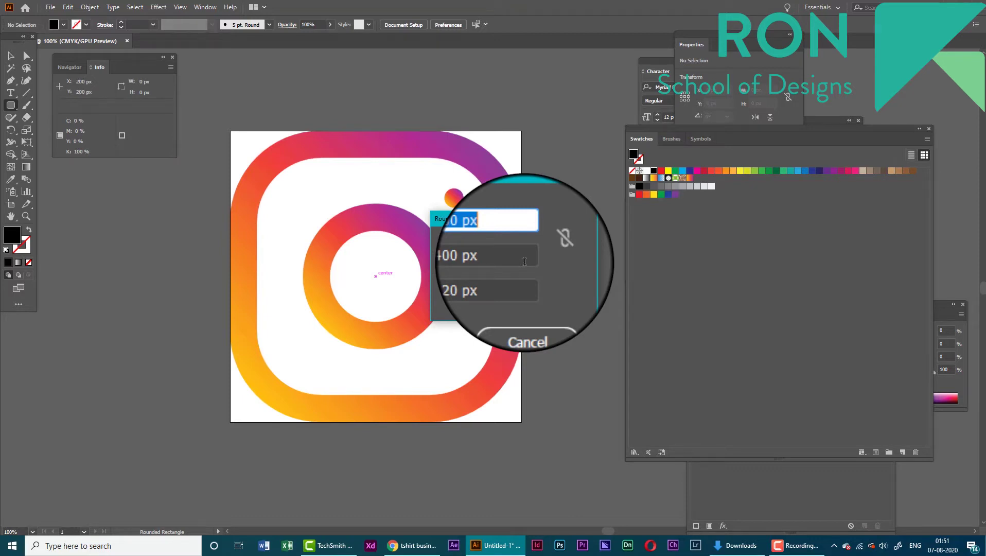
click(513, 276)
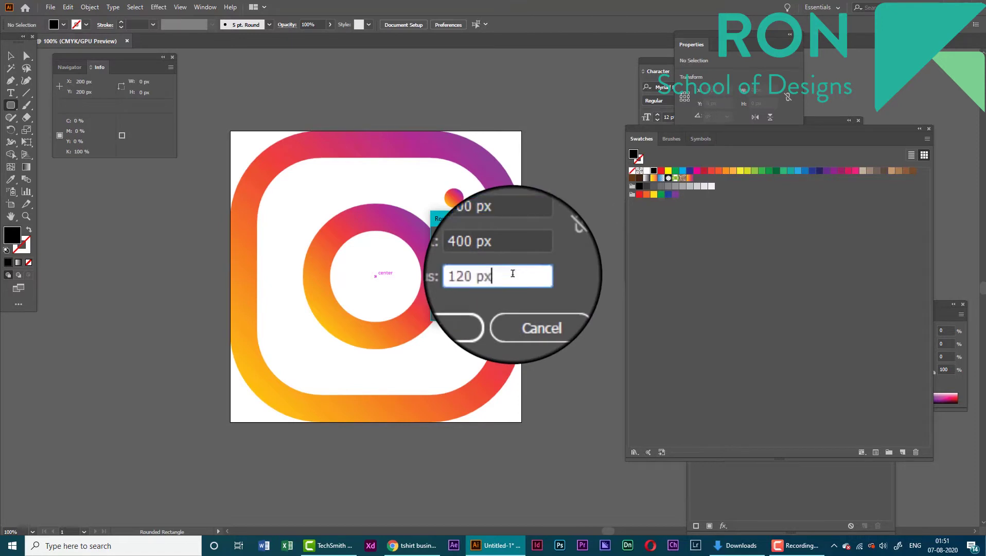
click(478, 303)
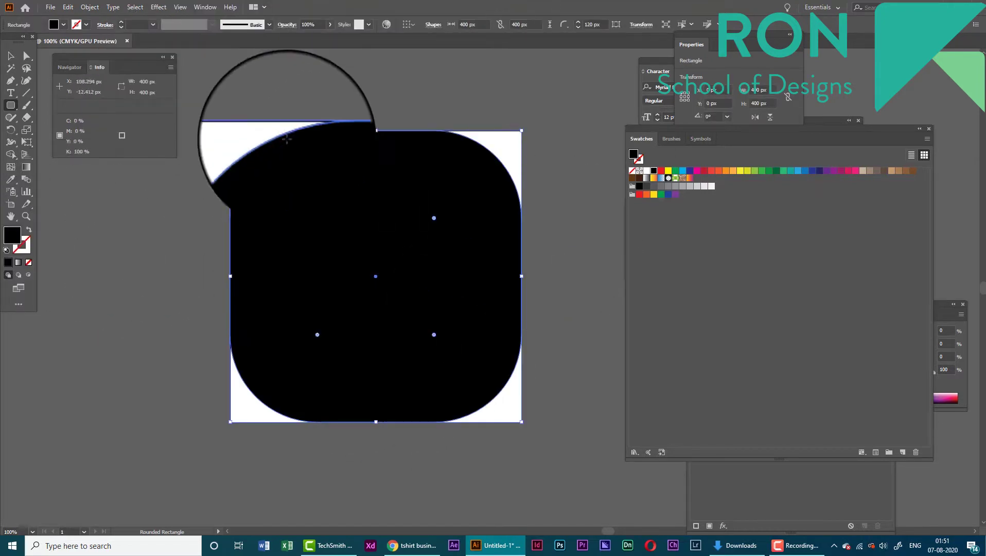
Step: Swap the rounded rectangle's fill and stroke so it has a black outline and no fill, and make the stroke active
drag(729, 135, 767, 164)
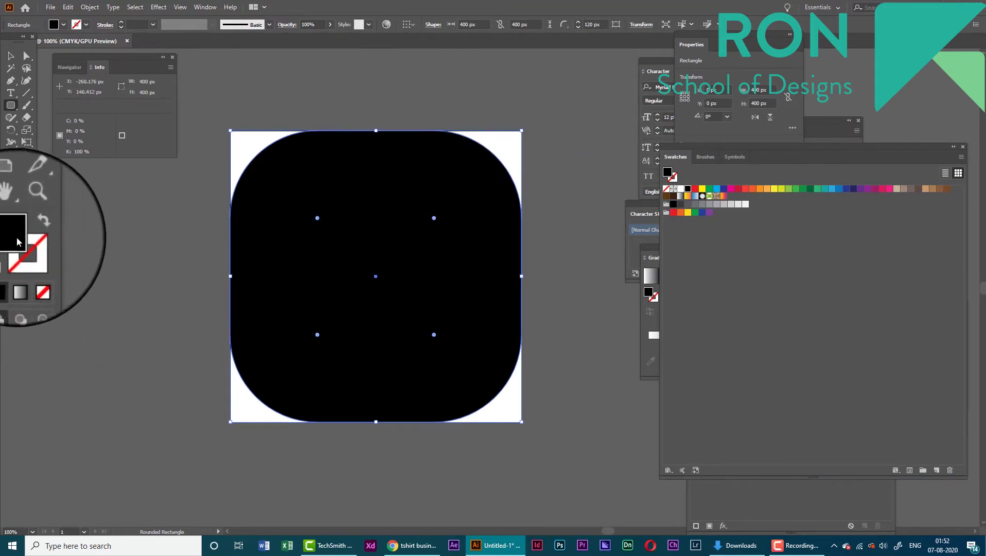
click(29, 229)
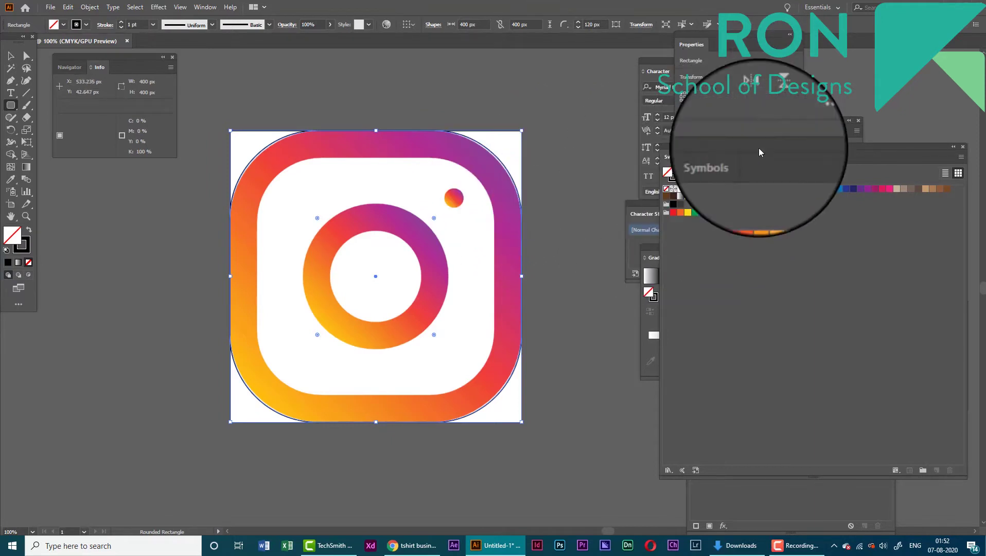
key(x)
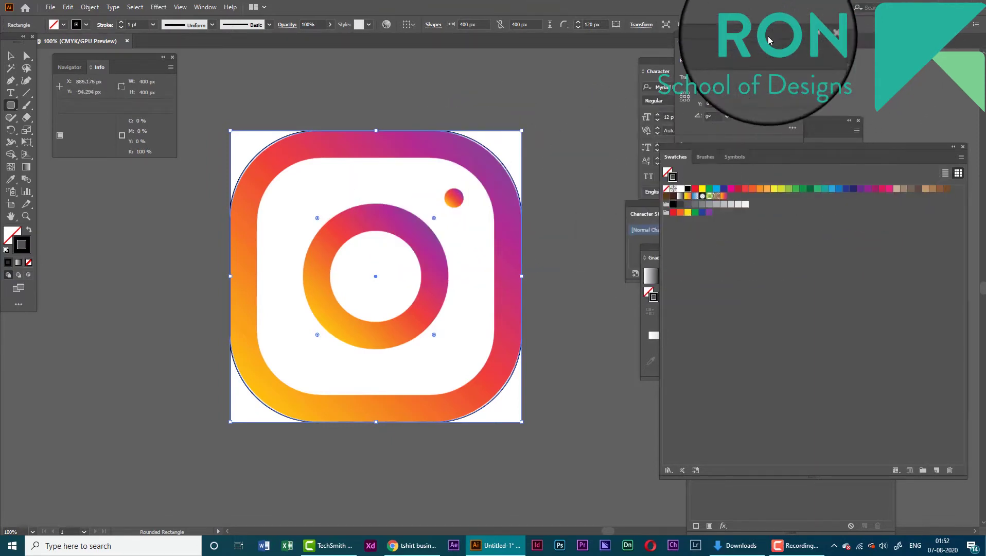
Step: Set the rounded rectangle's stroke weight to 40 pt
click(768, 40)
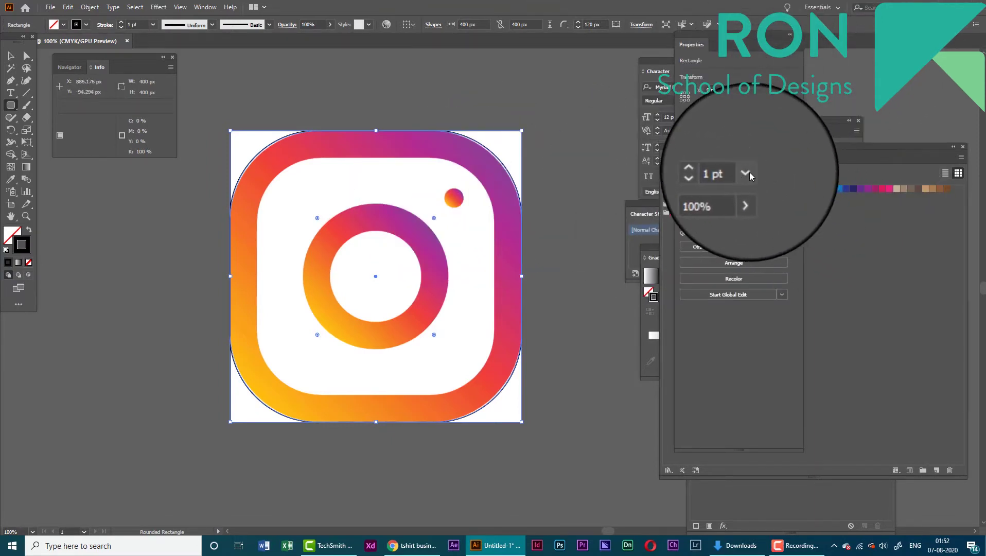
click(749, 172)
click(754, 385)
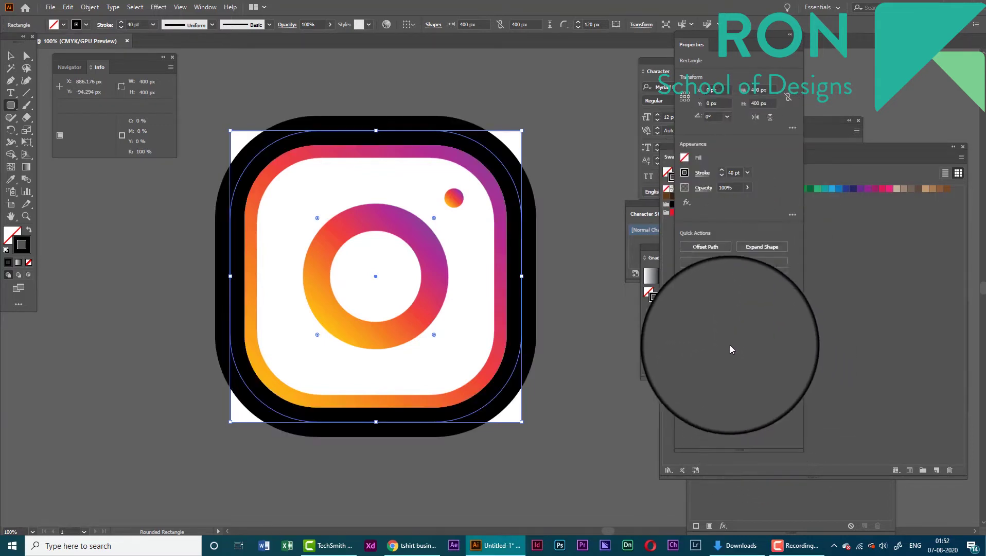
scroll(332, 162, up, 1)
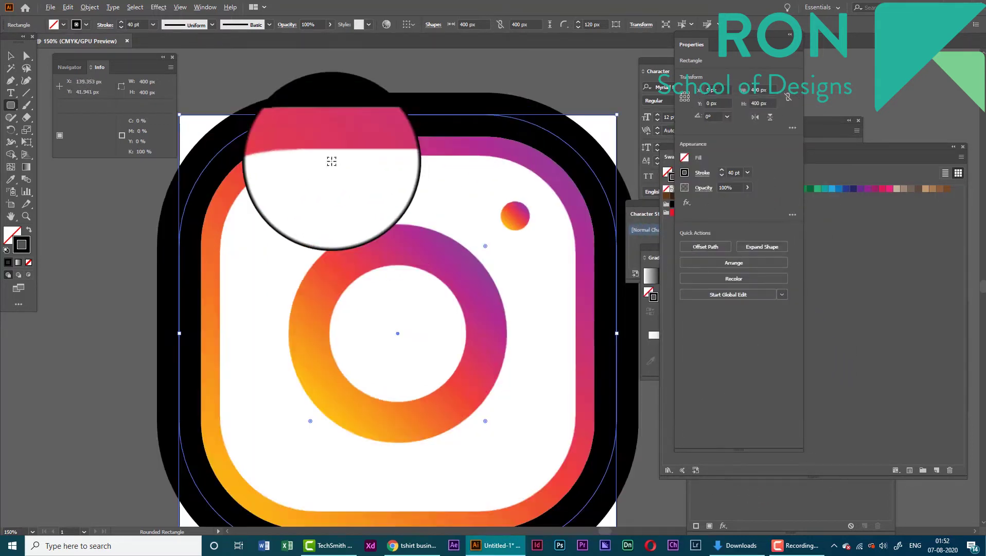
scroll(352, 110, down, 1)
scroll(511, 139, down, 1)
scroll(396, 176, up, 1)
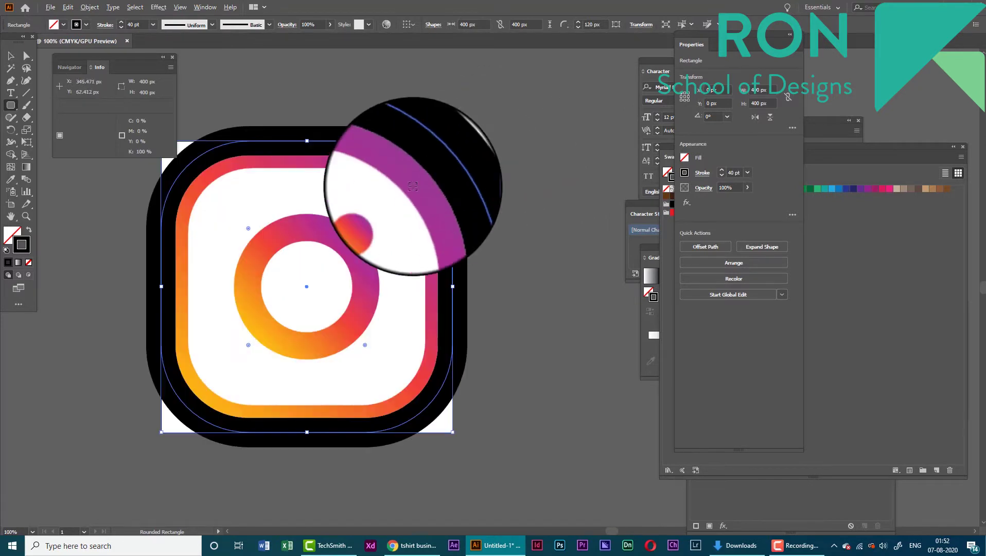
scroll(402, 169, down, 1)
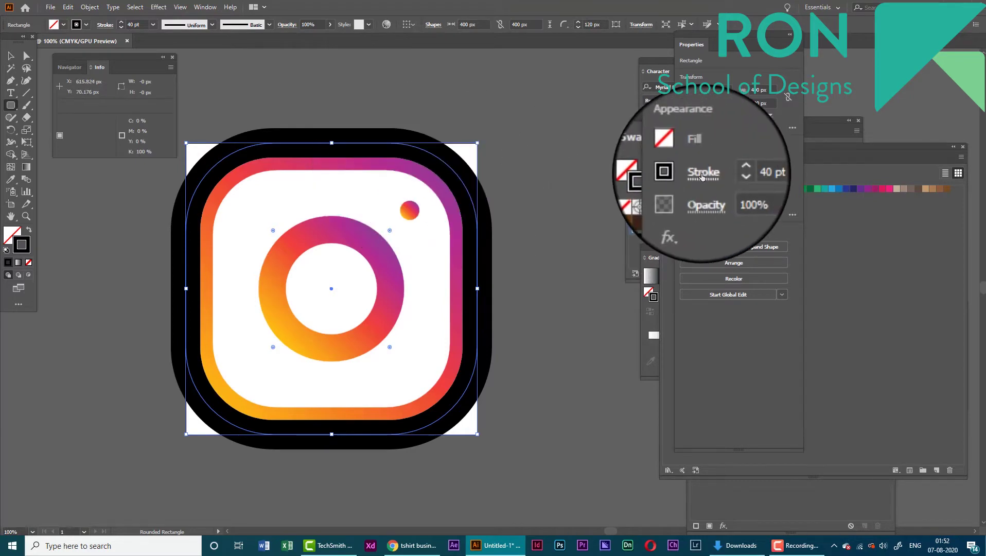
click(205, 7)
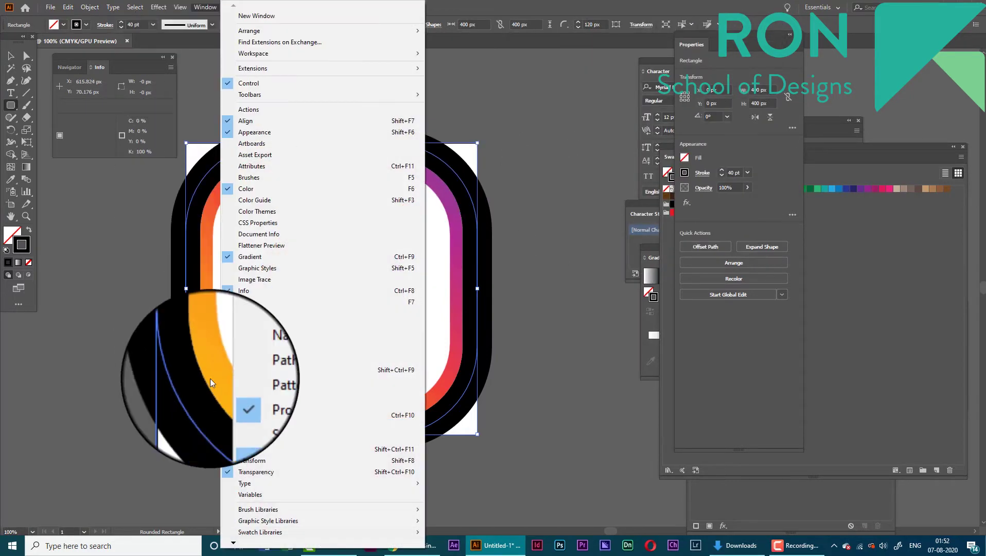
click(563, 278)
key(Escape)
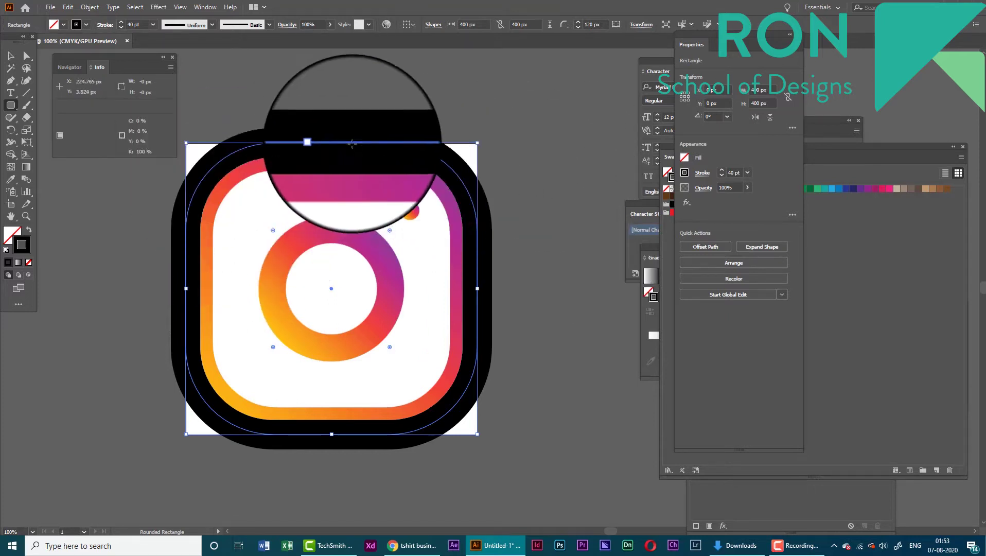
Step: Align the rounded rectangle's stroke to the inside of its path
key(space)
drag(315, 103, 341, 112)
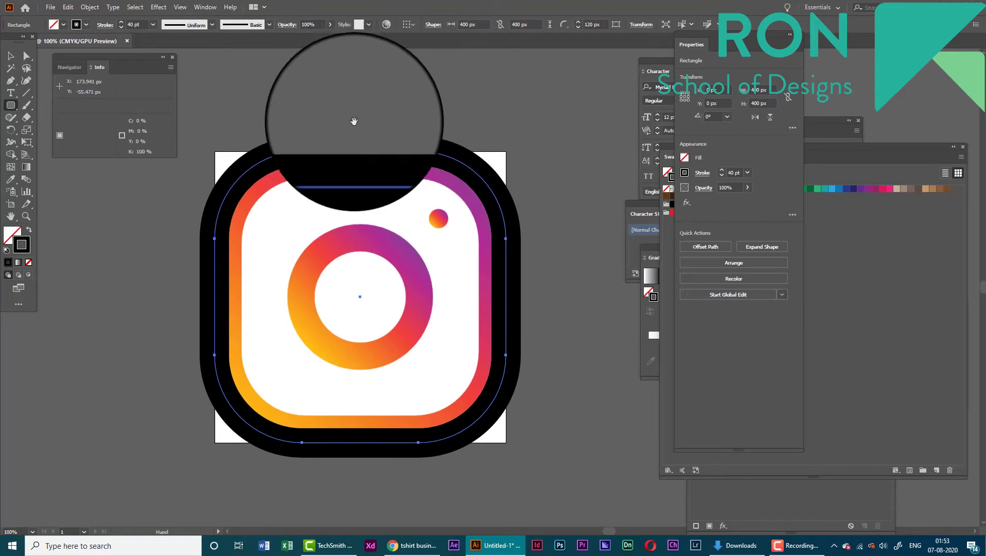
click(710, 173)
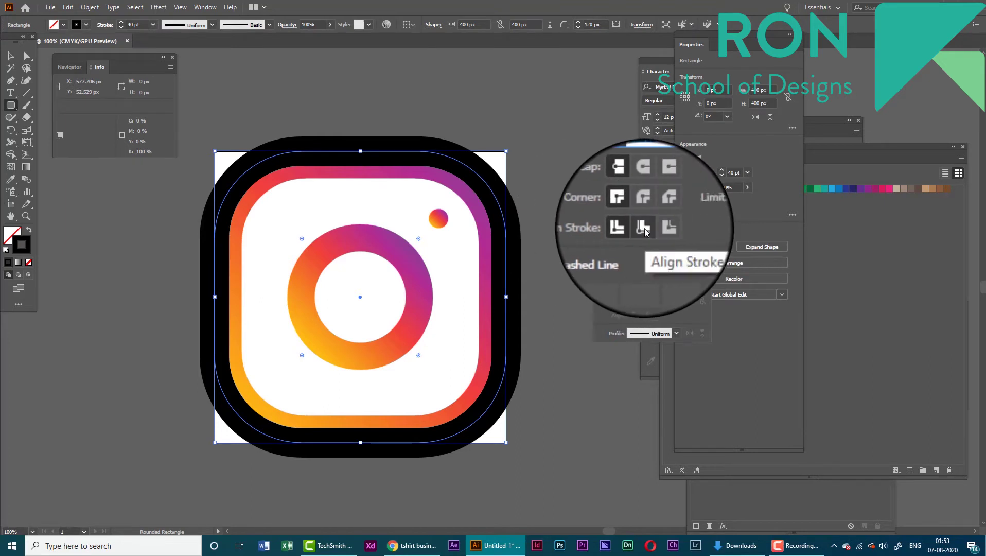
click(644, 228)
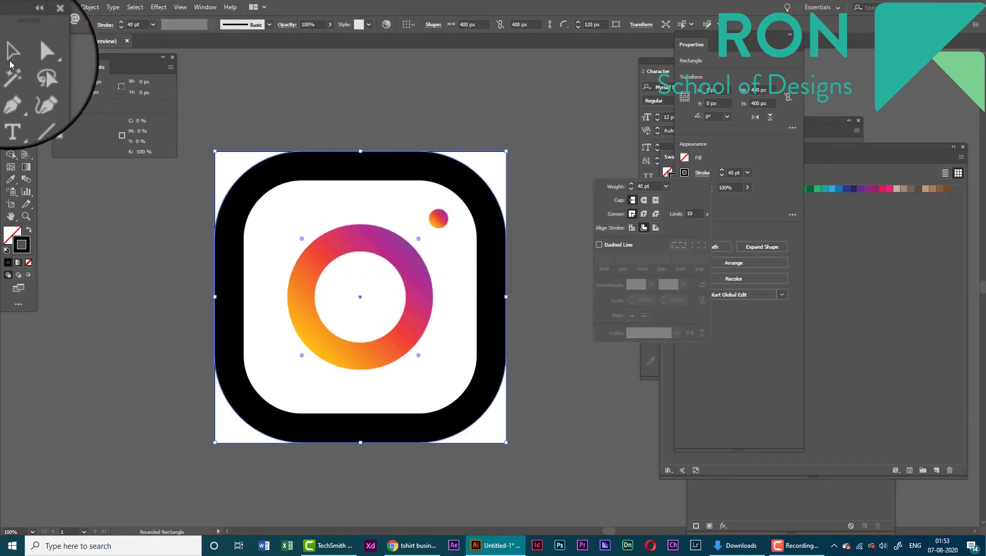
Step: Copy the outlined rounded rectangle and paste the duplicate in front, at the same position
scroll(473, 198, up, 1)
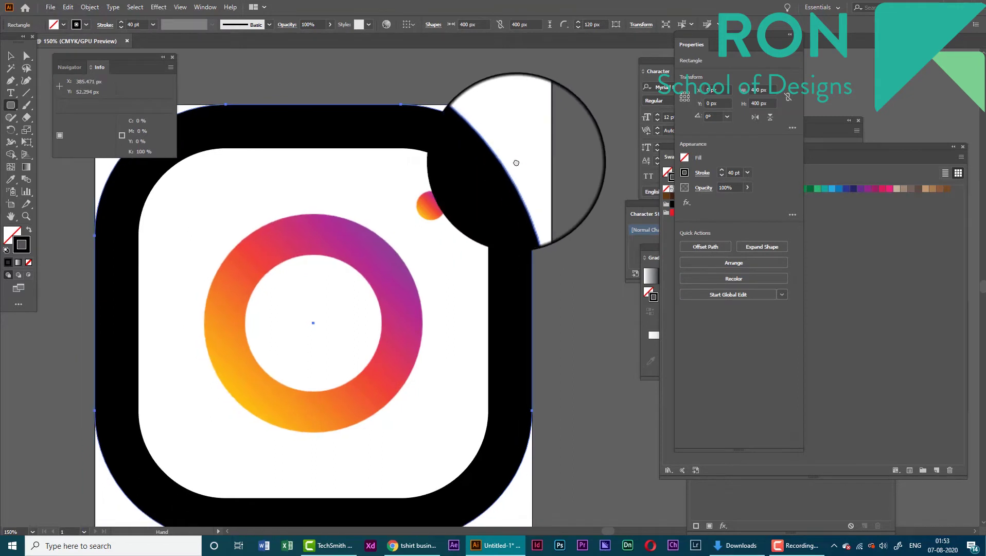
scroll(507, 170, down, 1)
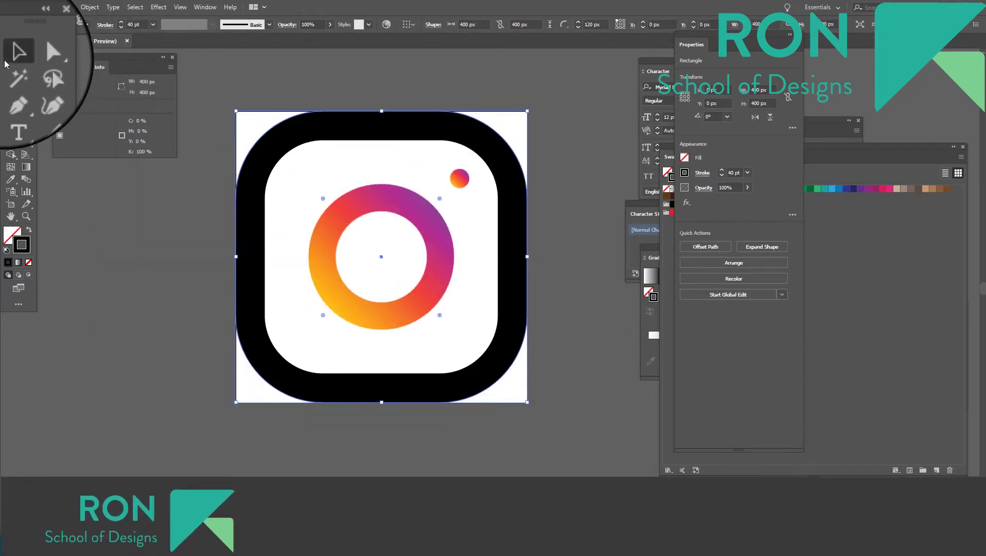
click(75, 12)
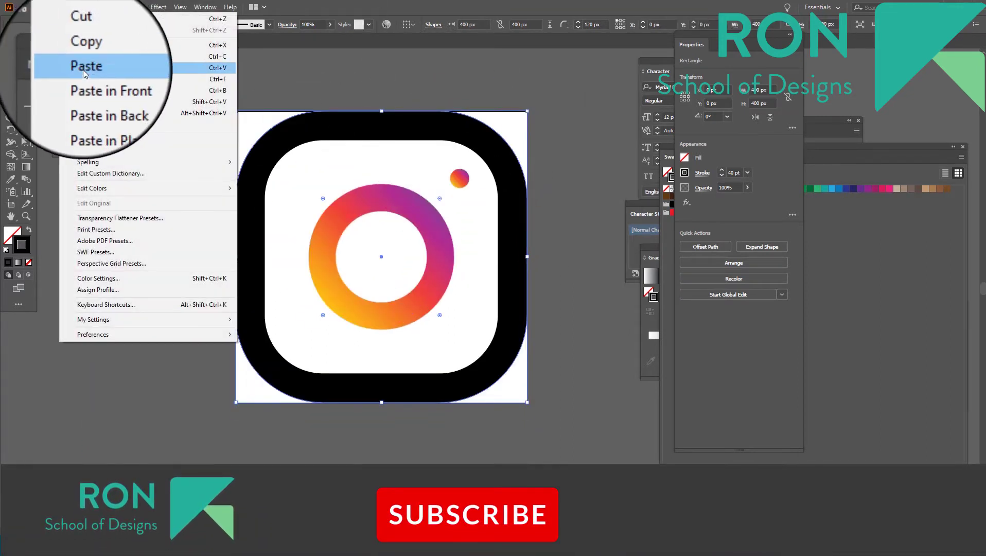
click(85, 56)
click(69, 12)
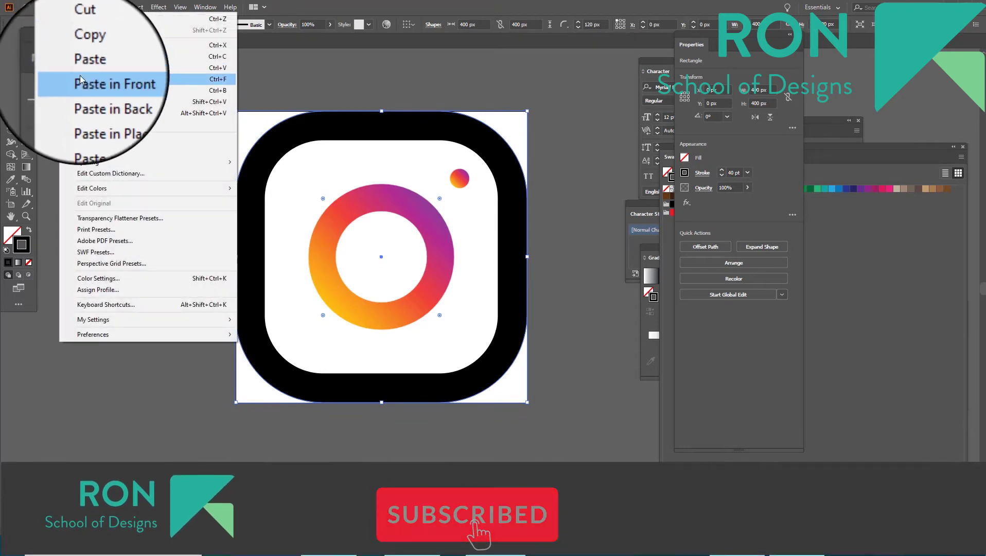
click(92, 79)
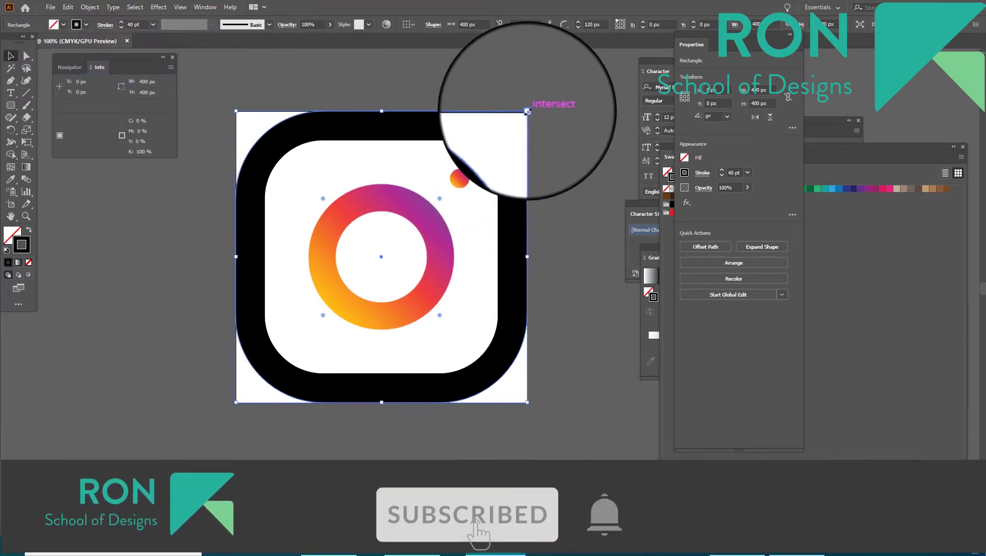
Step: Scale the front copy proportionally about its centre to about 196 × 196 px, matching the logo's lens ring
drag(528, 111, 455, 184)
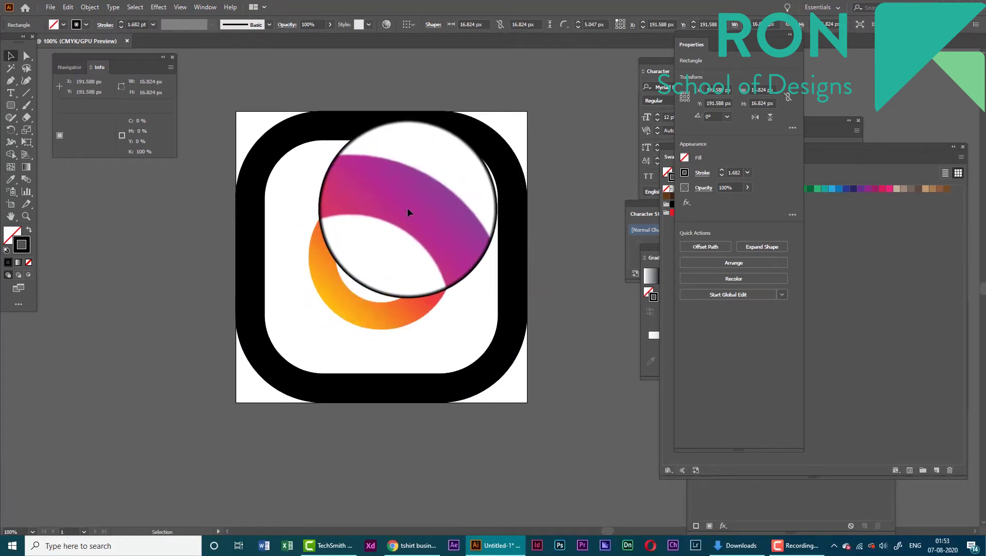
shift+click(512, 162)
drag(527, 111, 454, 176)
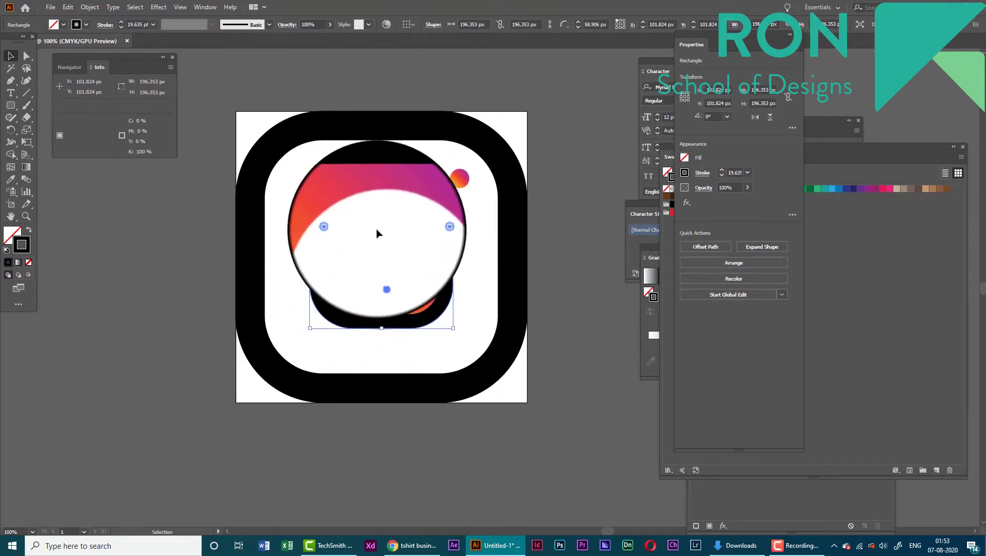
Step: Round the inner copy's corners fully into a circle and set its stroke weight to 40 pt
click(788, 124)
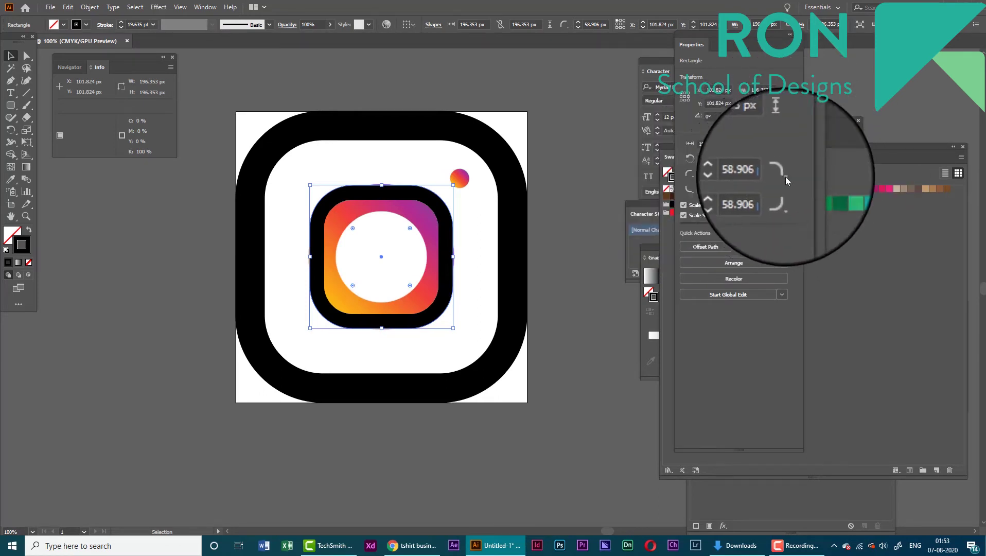
click(409, 227)
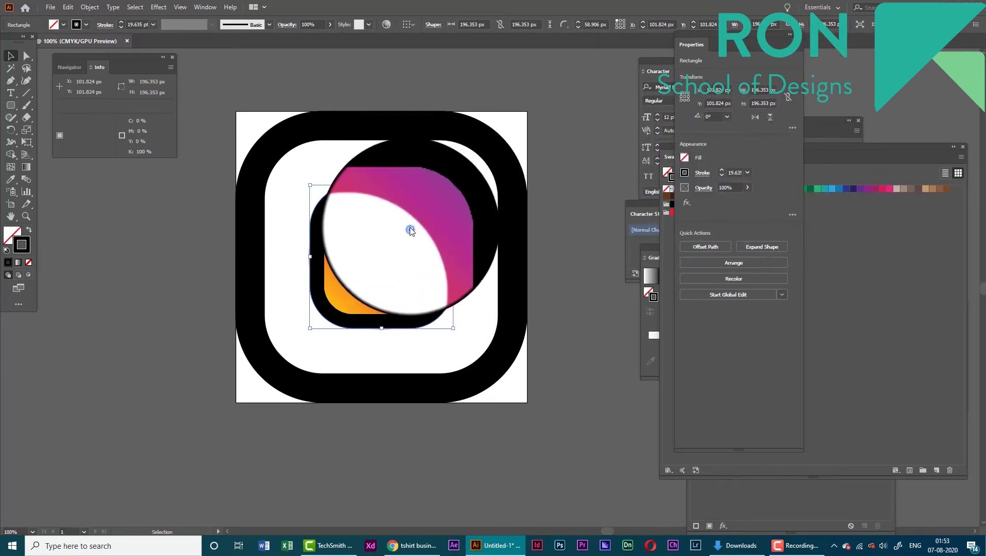
drag(409, 233, 386, 253)
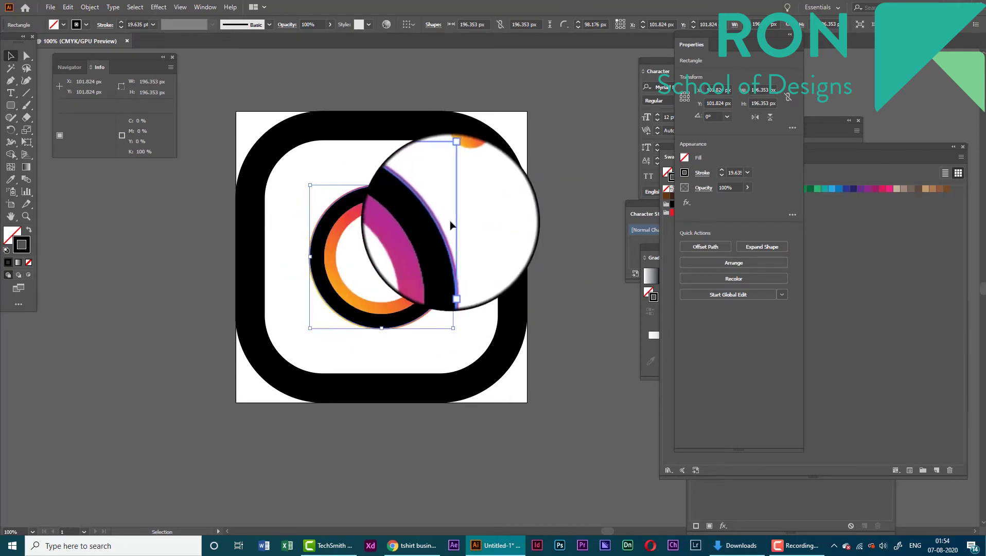
click(747, 172)
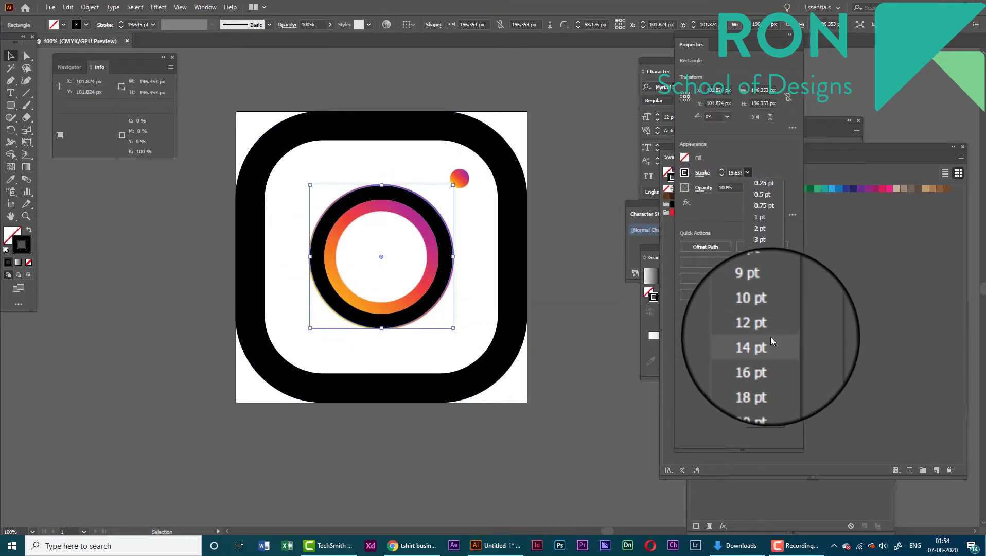
click(761, 387)
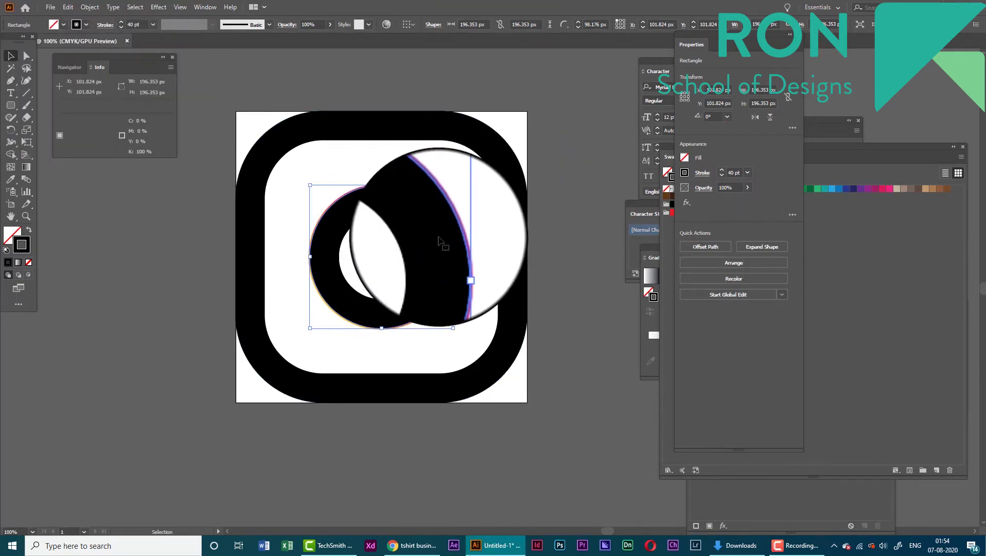
Step: Copy the inner ring, paste it in front, and shrink the duplicate to about 28 × 28 px over the logo's small dot
click(67, 7)
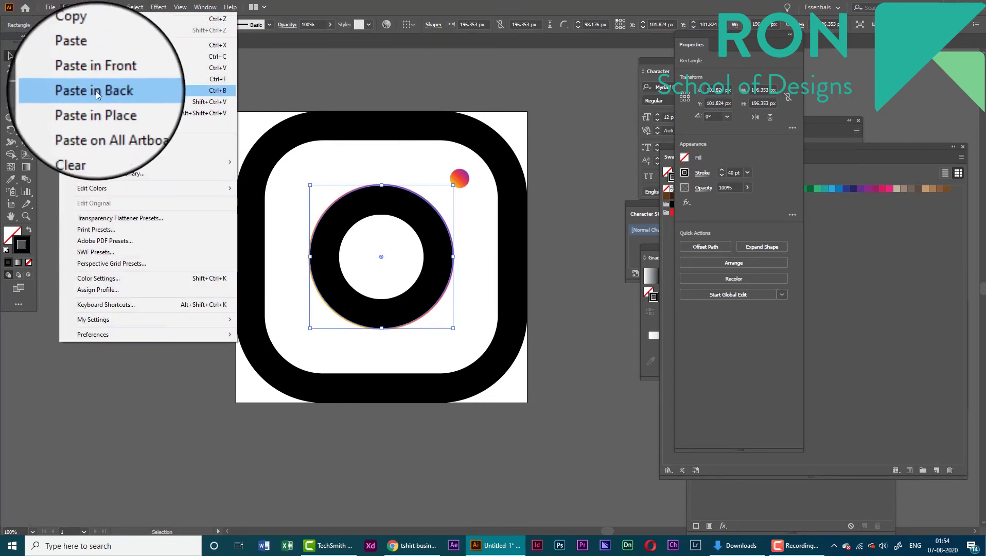
click(85, 56)
click(67, 7)
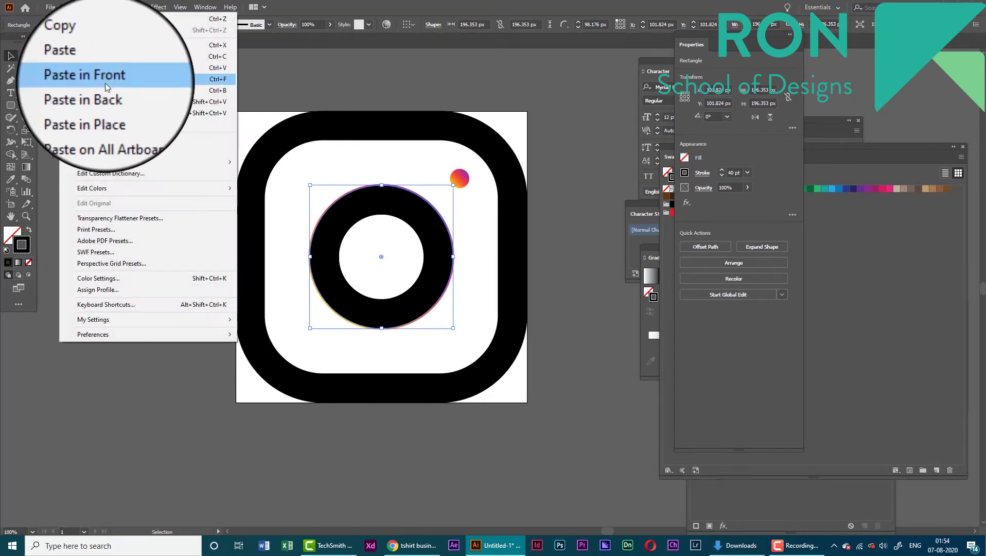
click(104, 81)
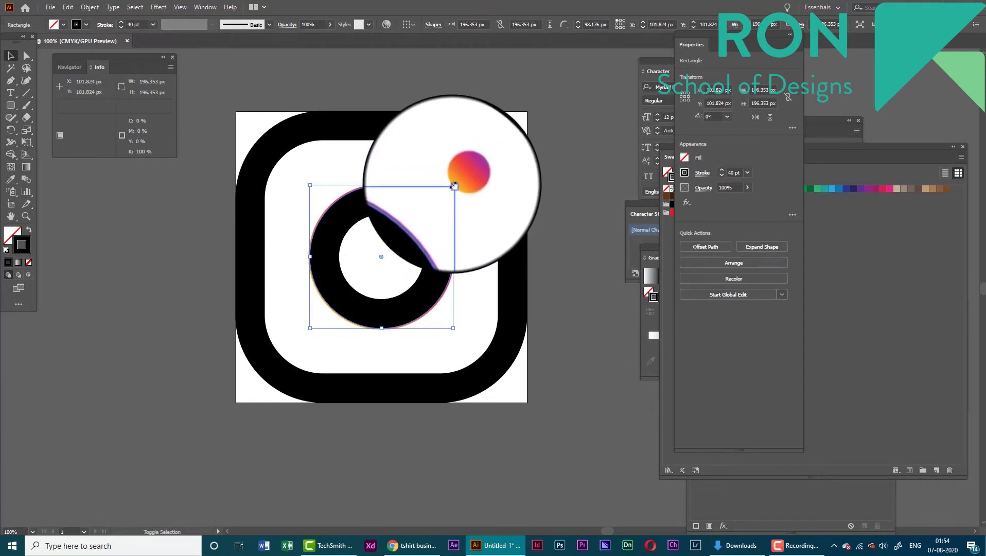
mouse_move(452, 185)
mouse_down()
mouse_move(394, 260)
mouse_move(469, 186)
mouse_move(442, 148)
mouse_up()
scroll(453, 178, up, 4)
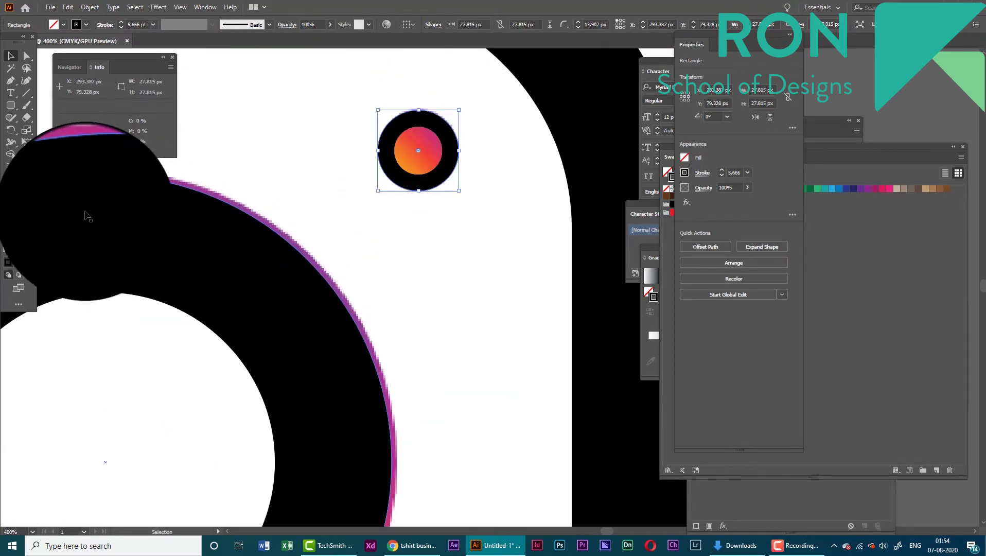
Step: Swap the small circle's stroke and fill to make it solid black, and resize it to about 30 px
click(29, 230)
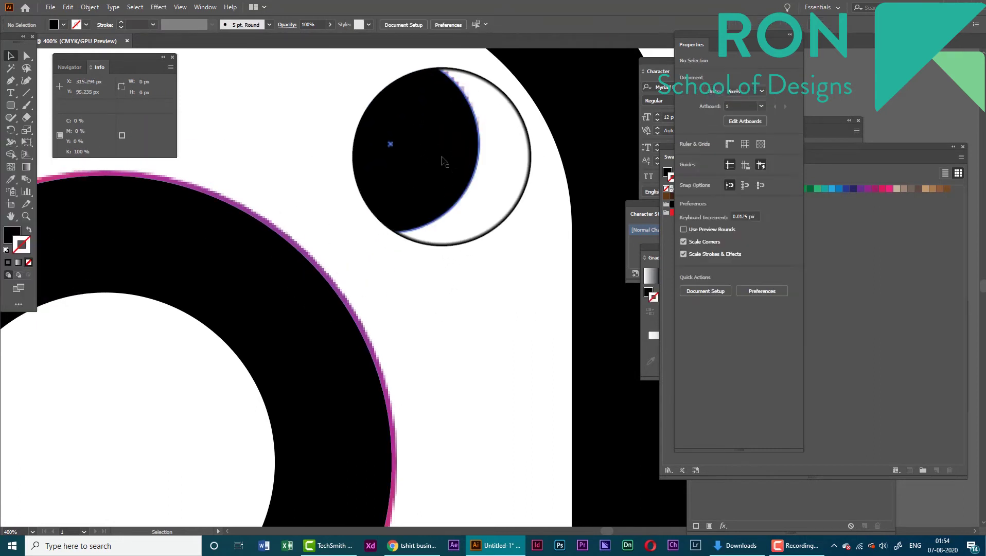
mouse_move(449, 173)
mouse_down()
mouse_move(443, 138)
mouse_move(460, 116)
mouse_move(464, 145)
mouse_move(438, 153)
mouse_move(459, 188)
mouse_up()
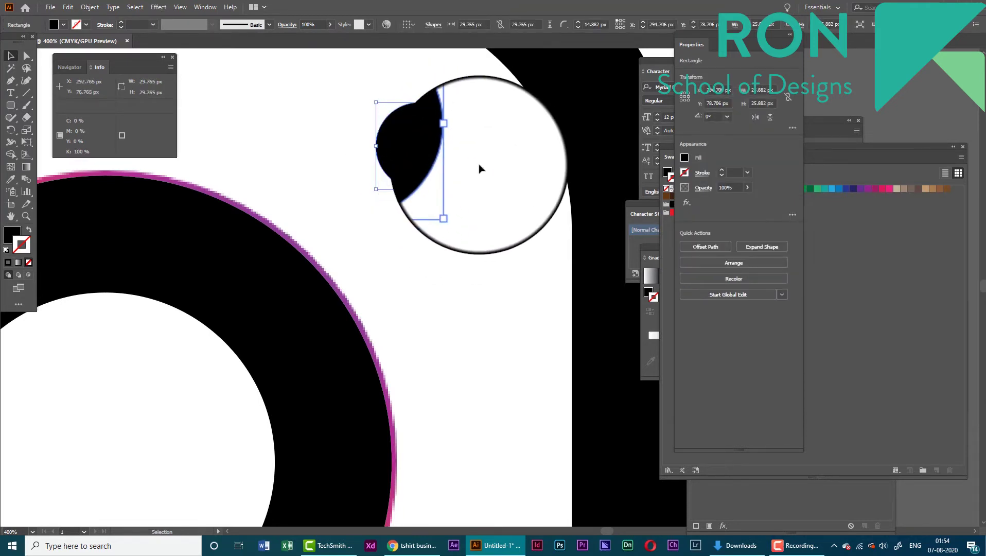
click(482, 164)
Step: Select all three traced shapes and move them together to the empty area beside the reference logo
scroll(485, 160, down, 5)
click(469, 201)
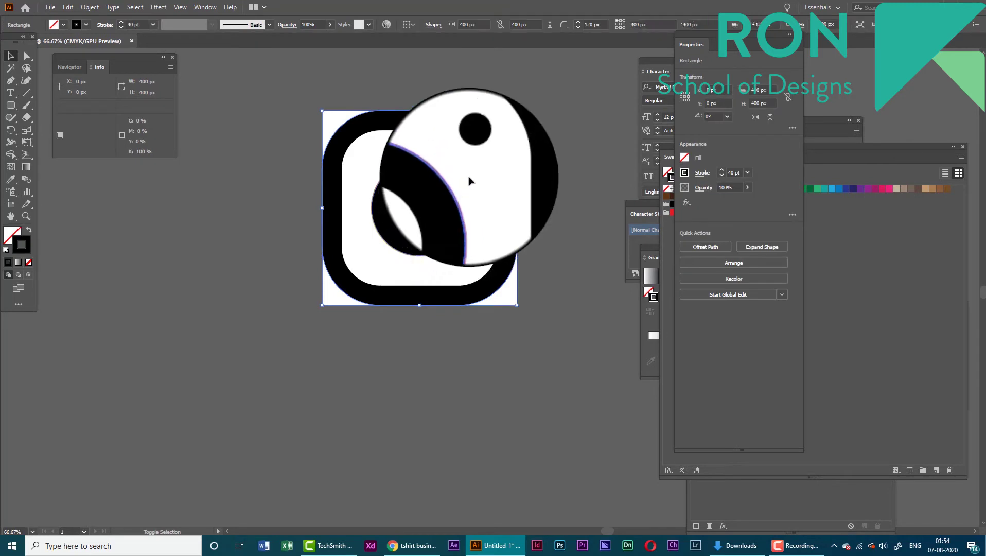
drag(495, 153, 421, 162)
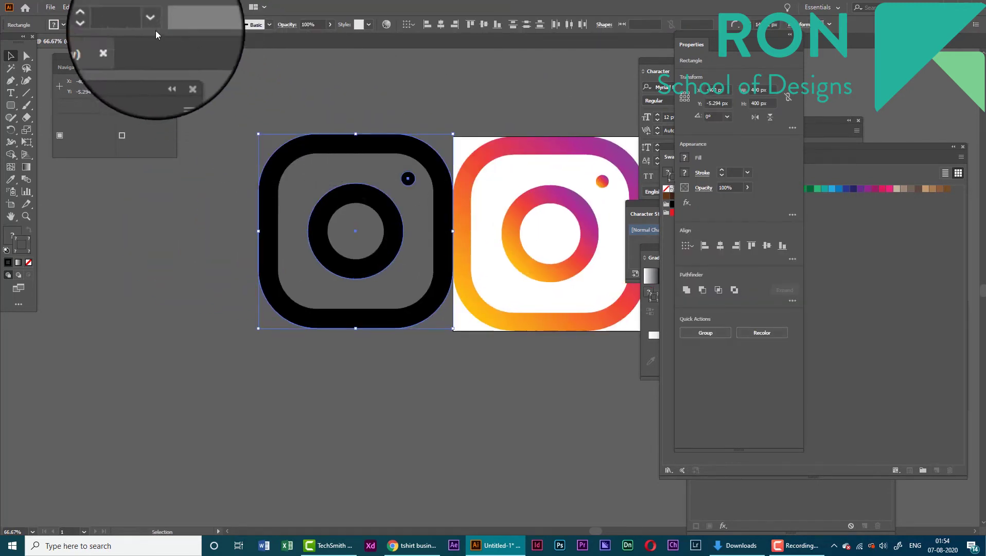
Step: Expand the selected shapes so that their strokes become filled outlines
click(90, 7)
click(122, 139)
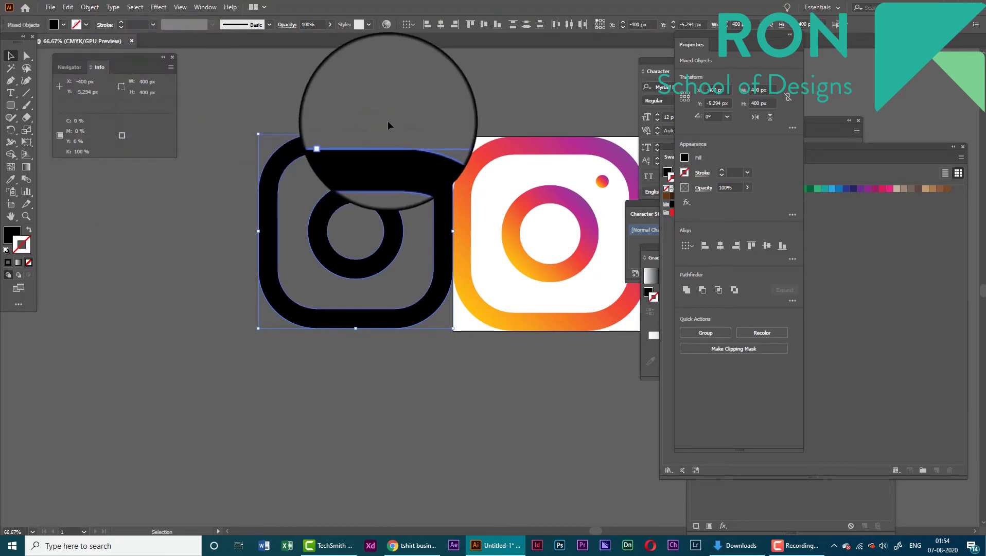
drag(387, 120, 303, 122)
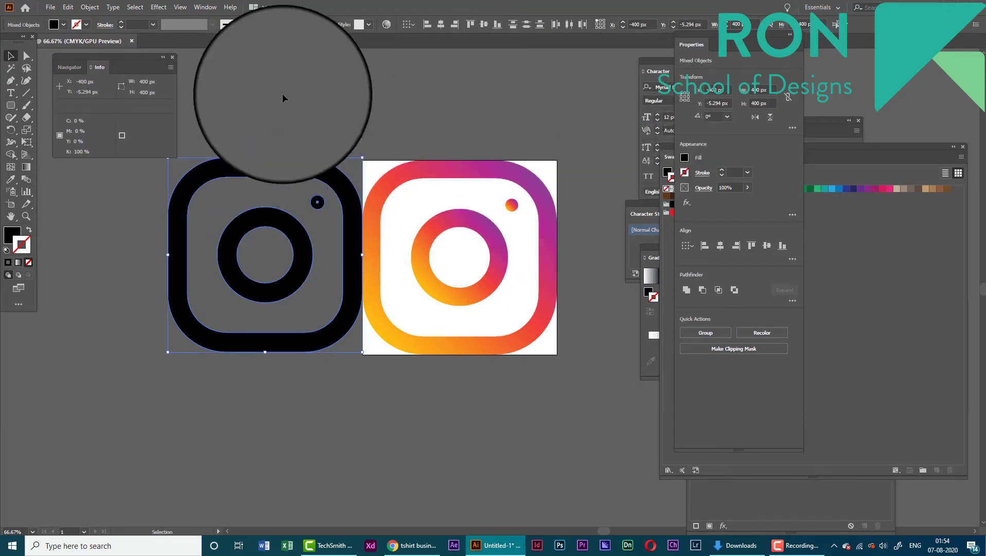
Step: Apply a linear gradient to the fill of the inner ring with the Gradient tool
click(318, 256)
click(309, 254)
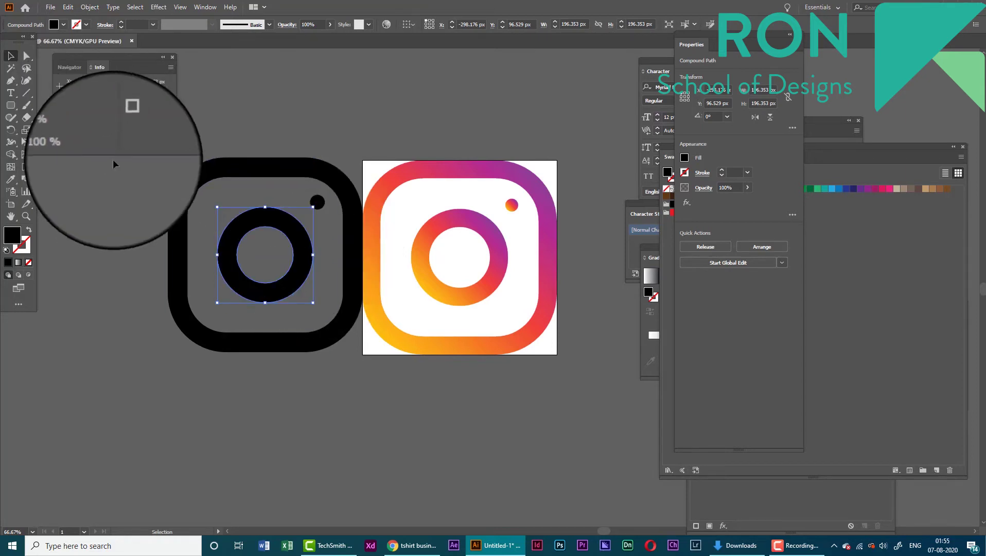
click(25, 167)
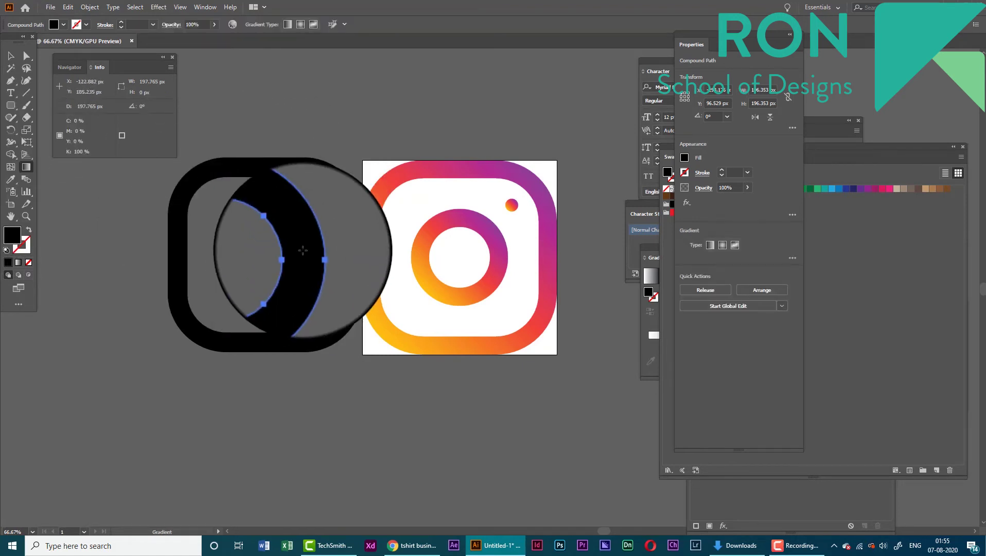
click(288, 25)
key(ctrl+1)
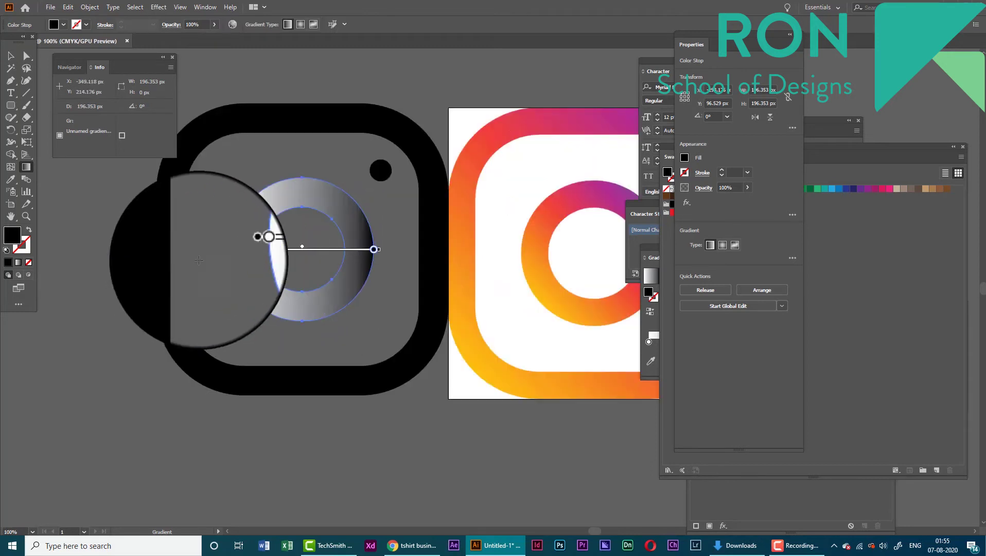
Step: Recolour the ring gradient's black end stop with the purple sampled from the reference logo's upper-right corner
scroll(249, 220, down, 2)
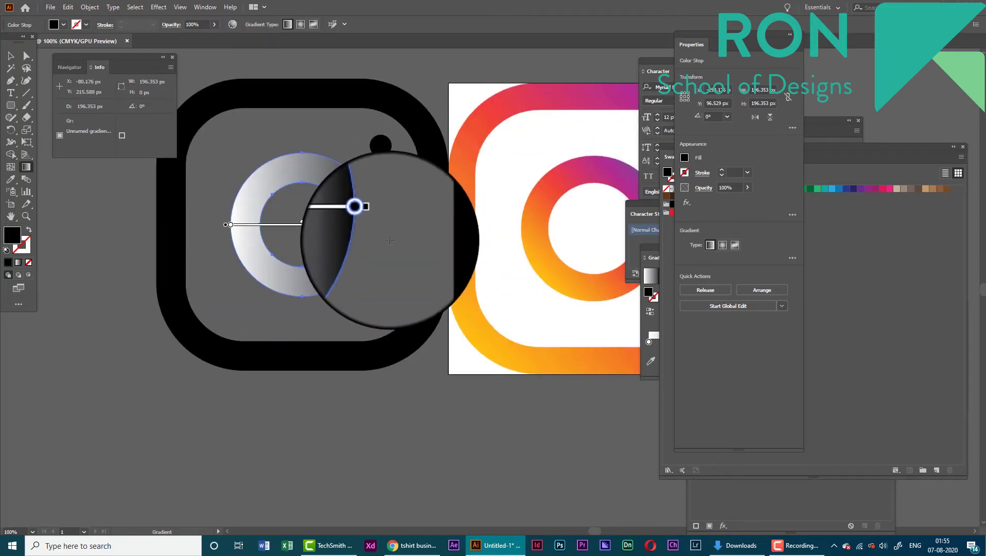
scroll(390, 239, down, 1)
scroll(384, 248, up, 1)
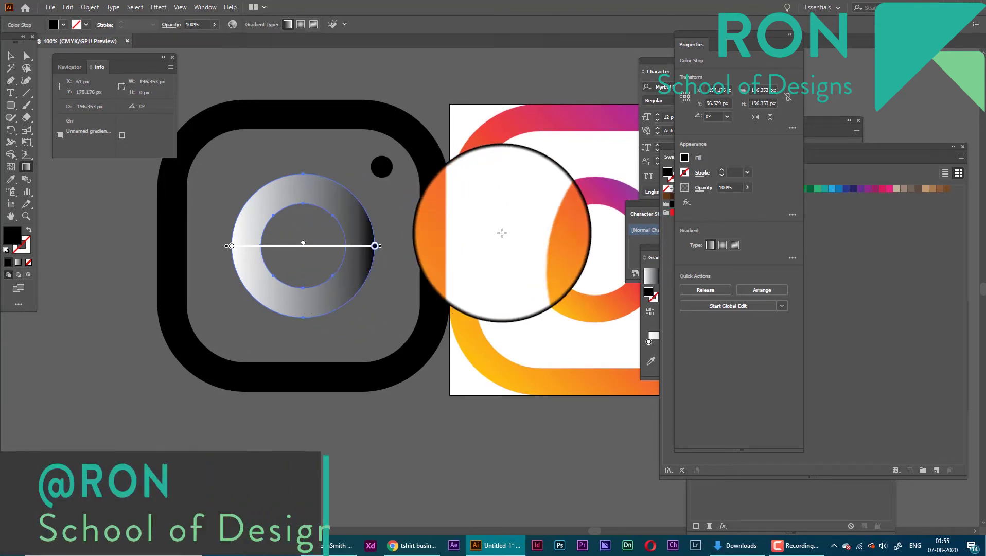
scroll(473, 200, right, 3)
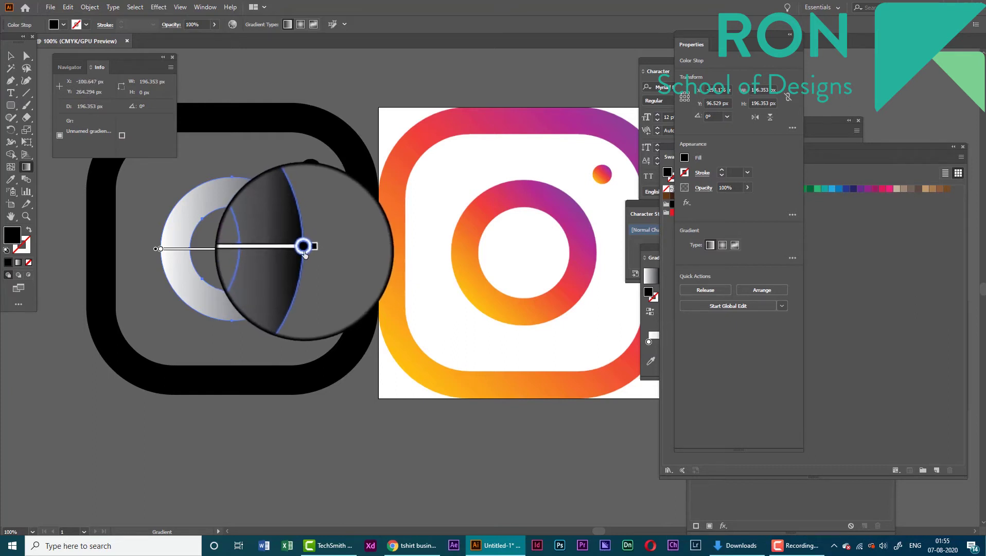
double_click(303, 251)
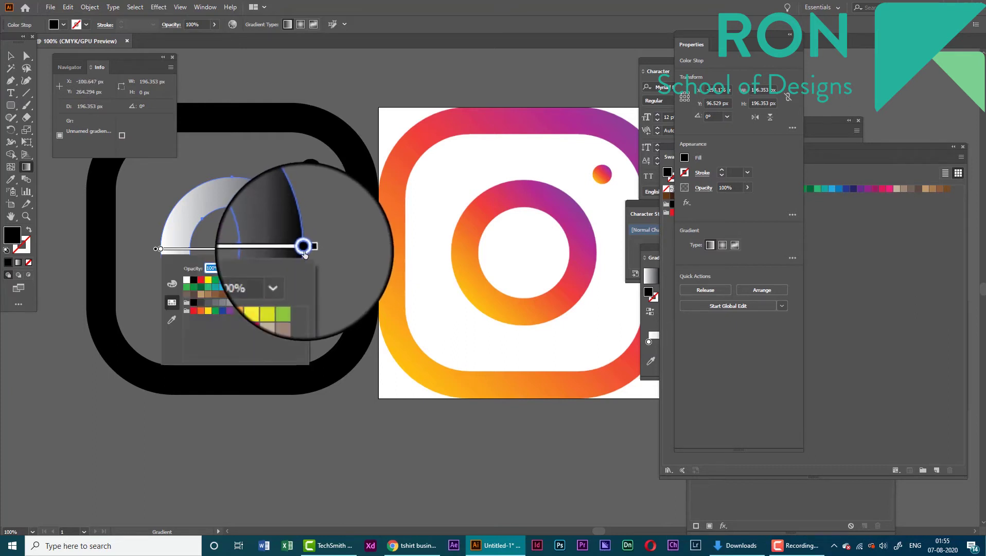
click(172, 321)
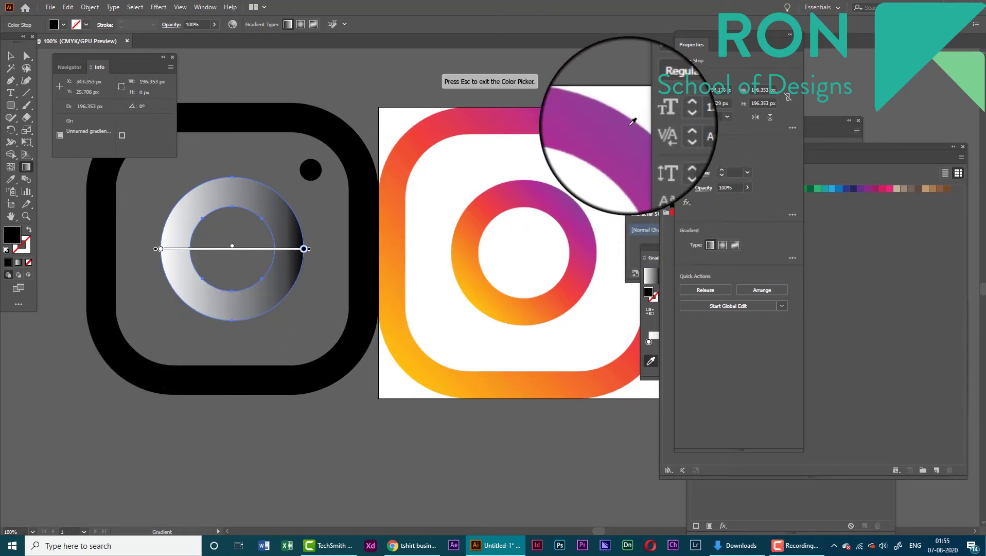
click(636, 114)
key(Escape)
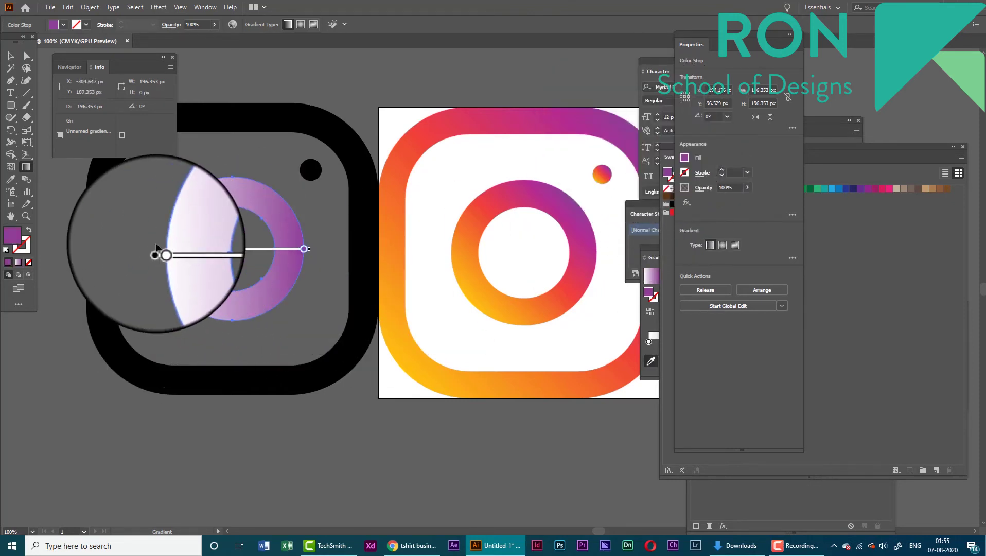
Step: Recolour the ring gradient's white start stop with the orange sampled from the reference logo's lens ring
double_click(161, 249)
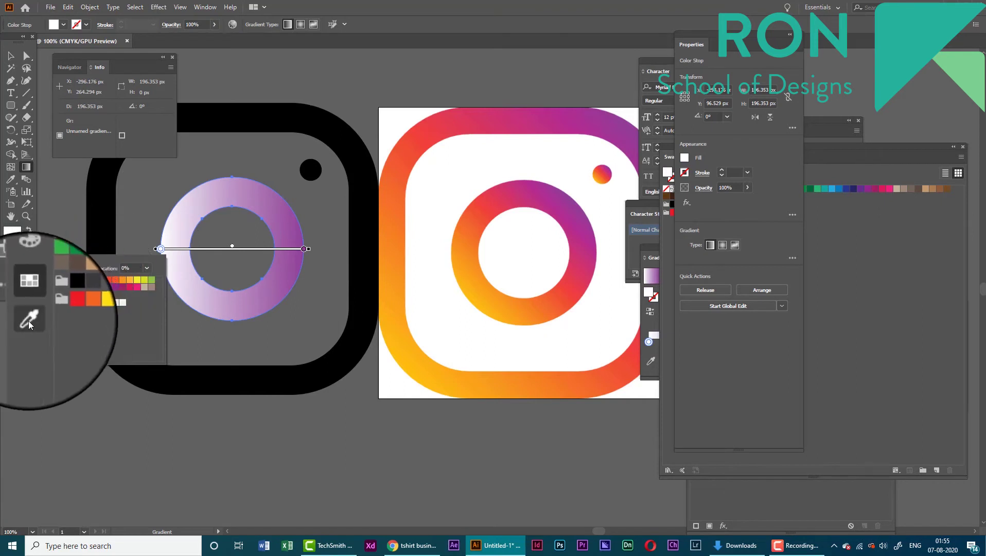
click(28, 320)
click(474, 270)
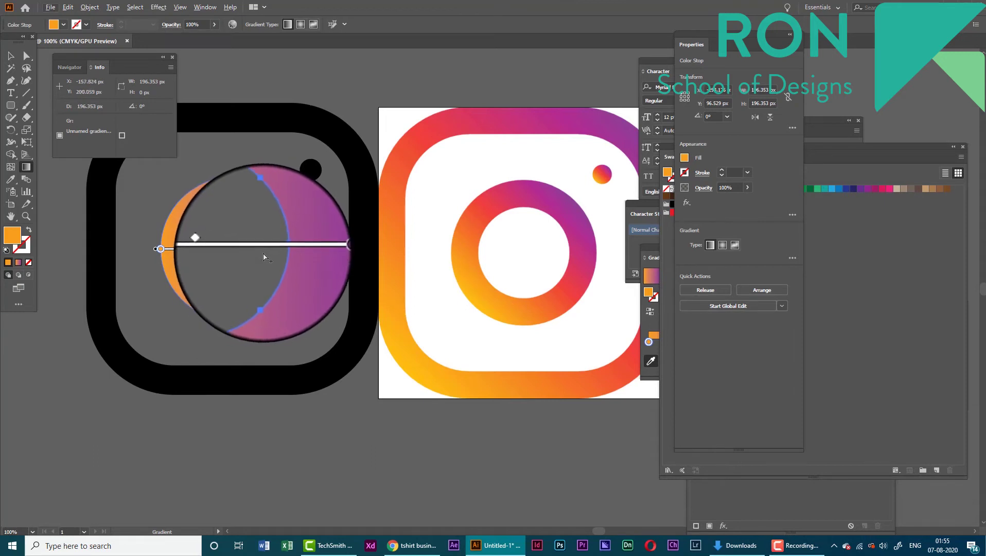
Step: Add a colour stop at about 68% on the ring's gradient and colour it with red sampled from the reference logo
click(258, 248)
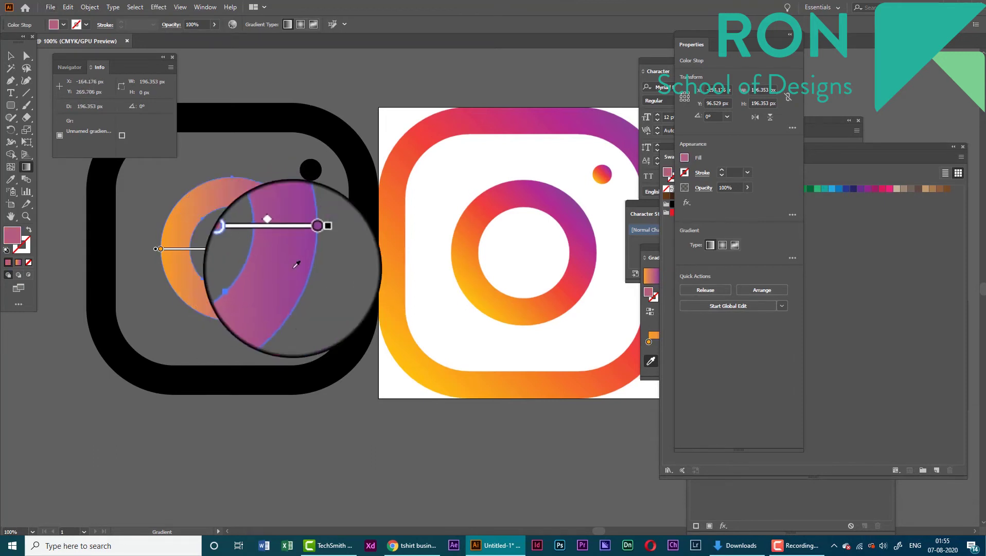
double_click(258, 249)
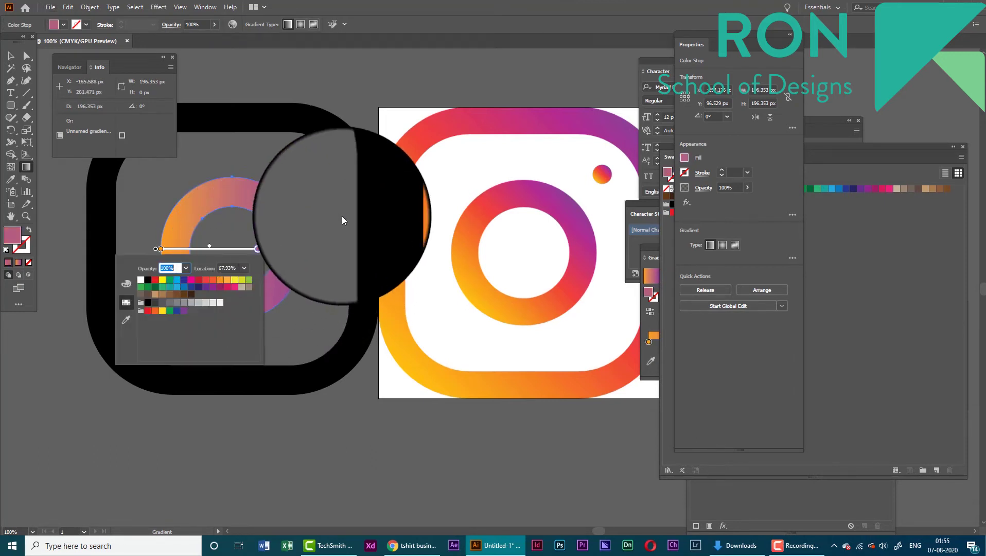
click(124, 321)
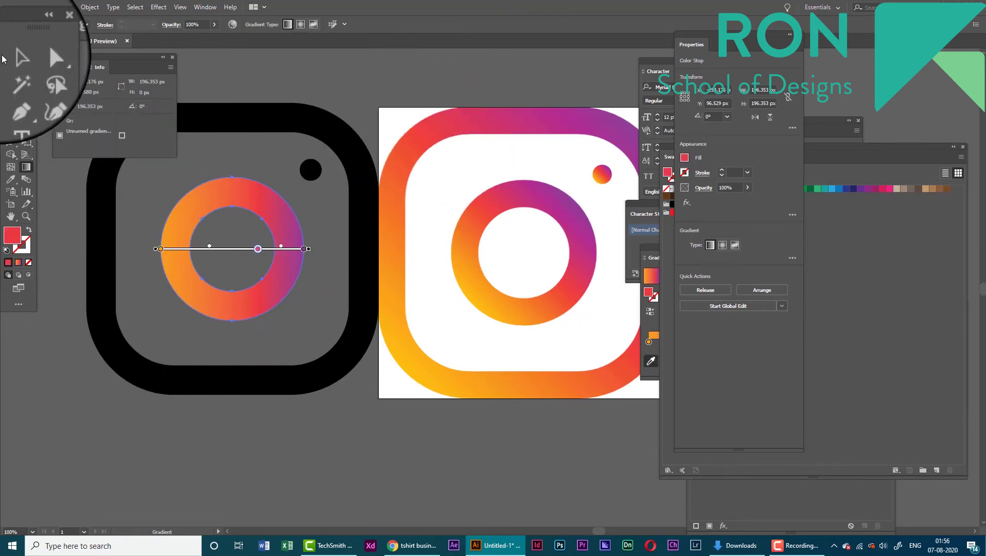
Step: Rotate the ring's gradient to about 27° so that purple points towards the upper right
key(ctrl+minus)
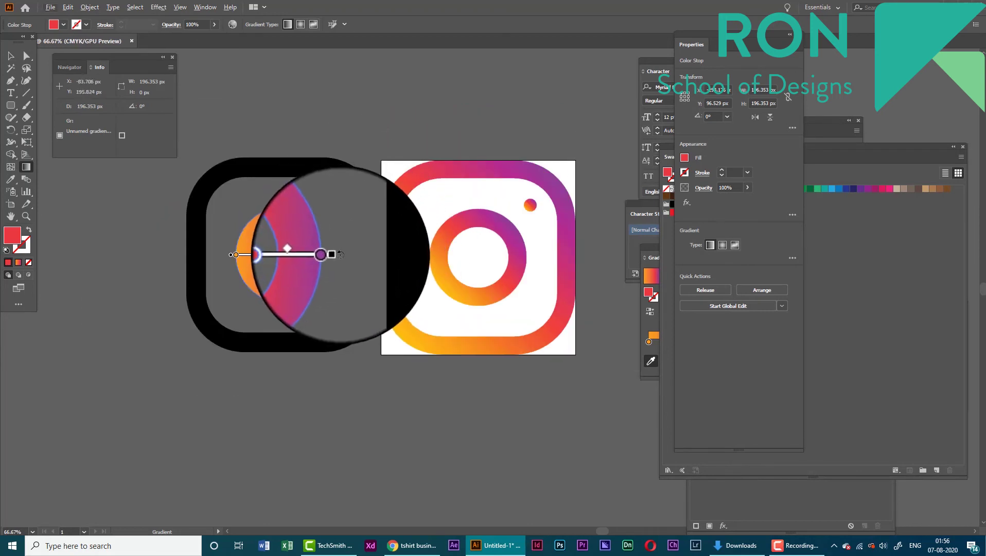
mouse_move(340, 256)
mouse_down()
mouse_move(336, 268)
mouse_move(338, 222)
mouse_up()
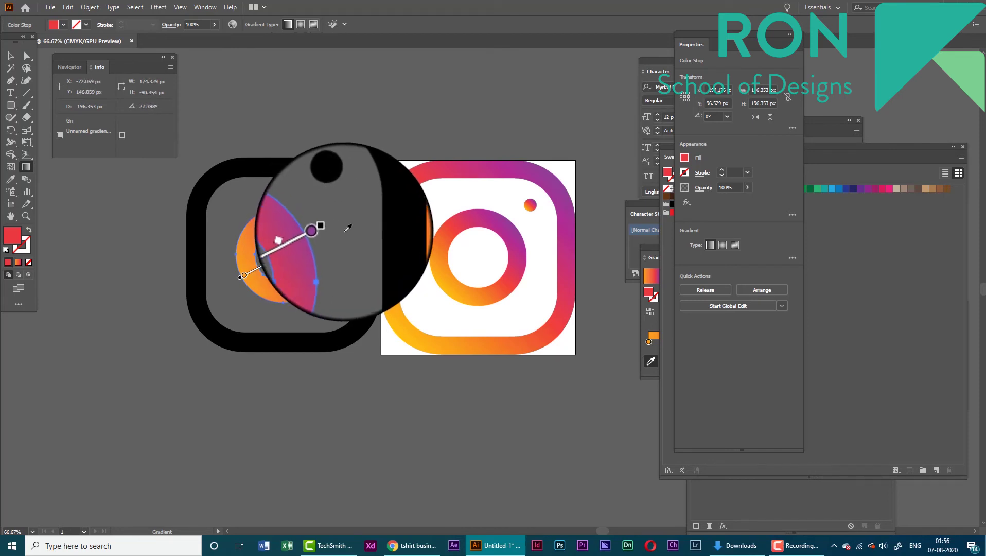
scroll(340, 224, up, 1)
scroll(334, 226, up, 1)
scroll(334, 226, right, 2)
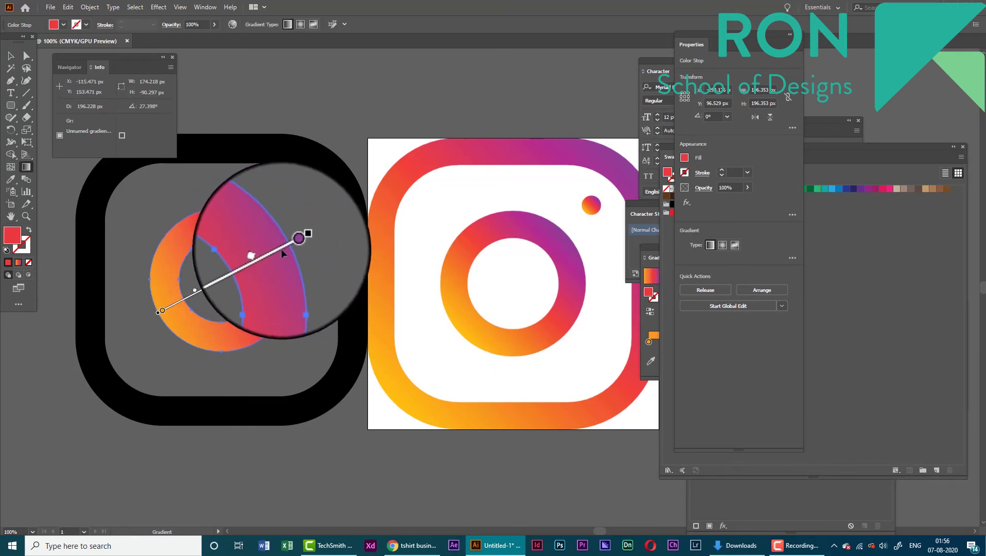
scroll(268, 257, up, 3)
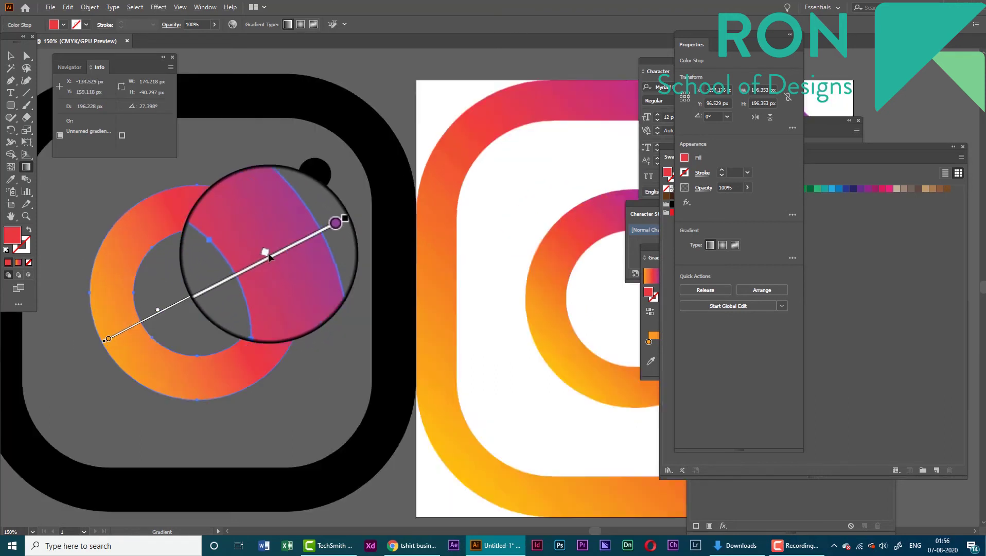
Step: Fine-tune the position of the red colour stop near the middle of the ring's gradient
click(309, 251)
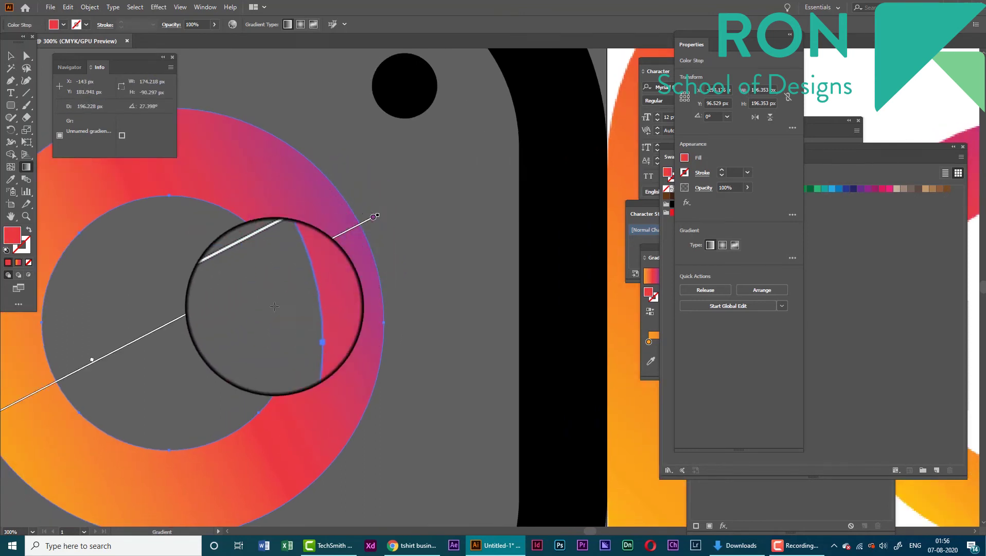
scroll(297, 289, left, 2)
scroll(297, 289, down, 1)
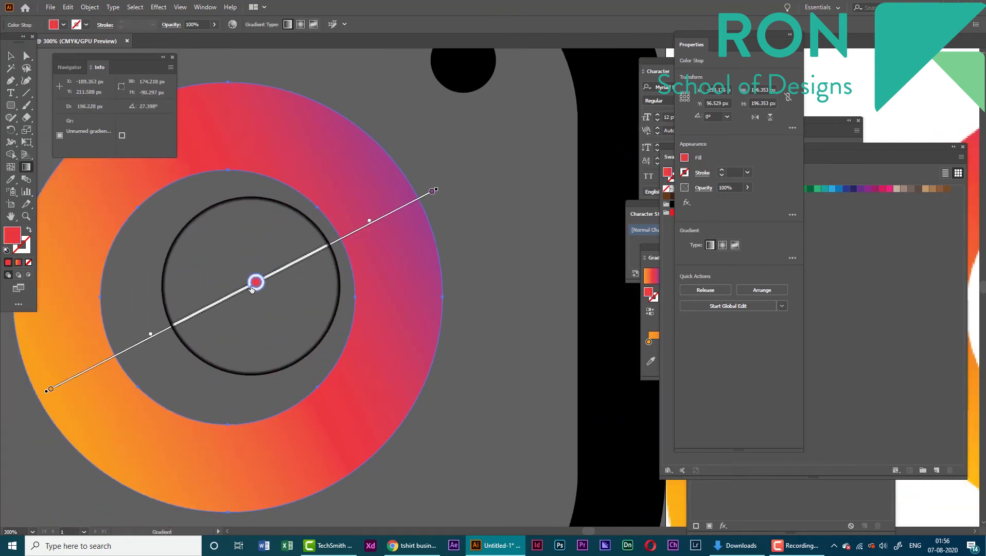
scroll(251, 288, down, 3)
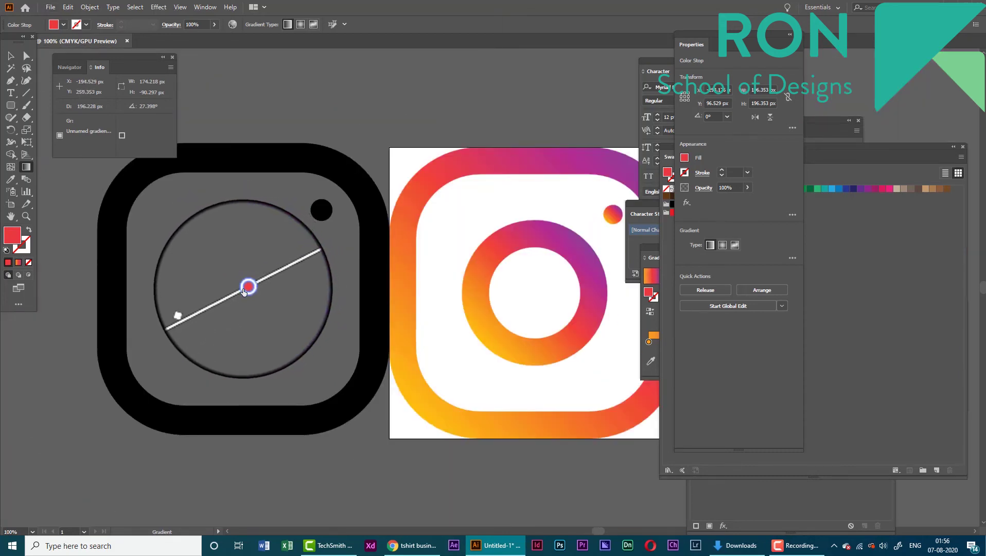
drag(244, 291, 241, 294)
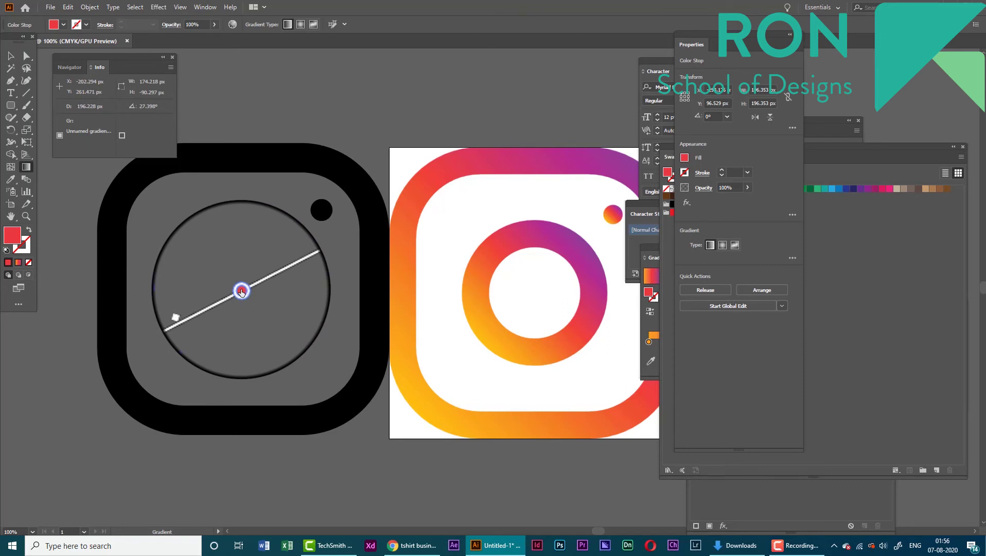
Step: Shift the blend midpoint between the red and purple stops closer to the purple end
scroll(264, 284, down, 2)
scroll(263, 284, up, 1)
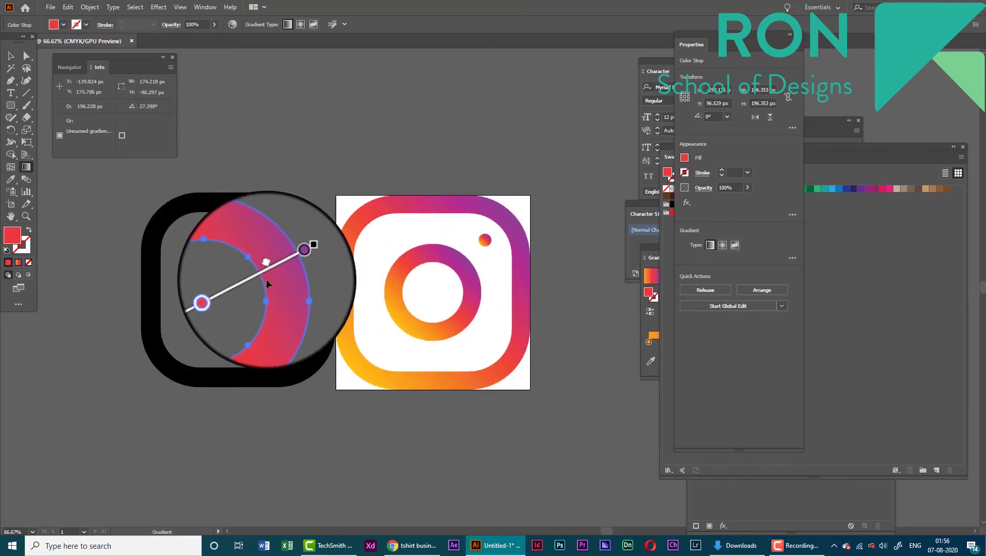
drag(266, 276, 266, 273)
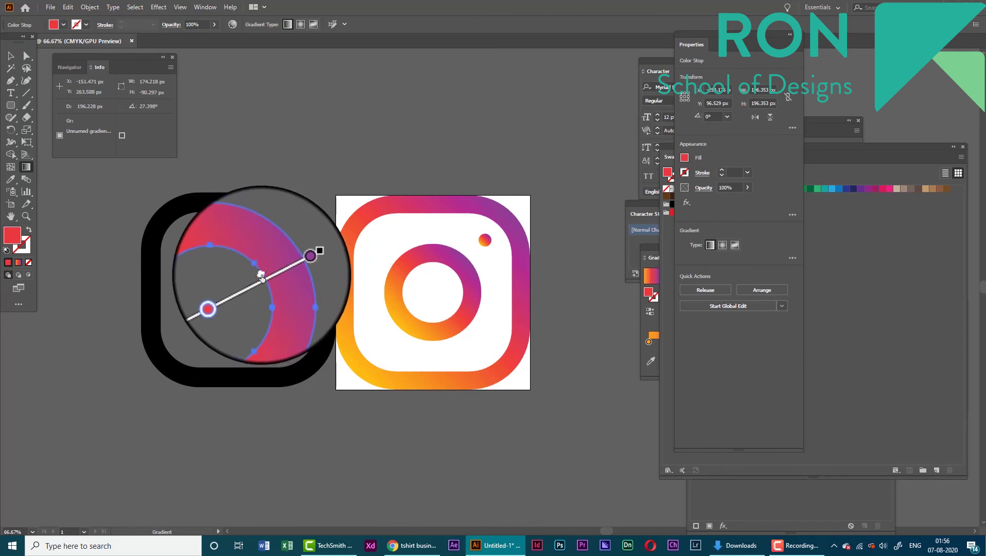
mouse_move(262, 276)
mouse_down()
mouse_move(228, 298)
mouse_move(289, 295)
mouse_move(254, 287)
mouse_move(260, 278)
mouse_up()
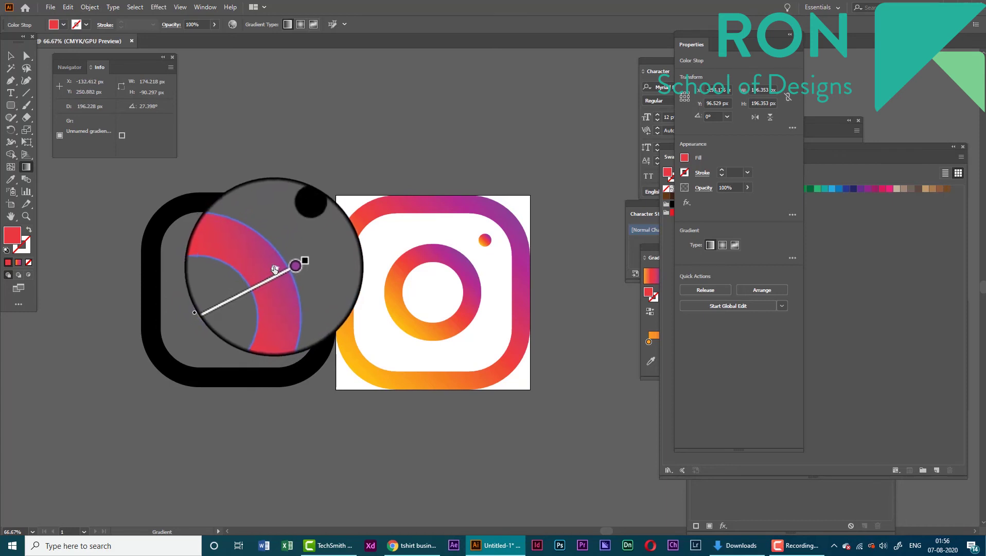
Step: Finish adjusting the red-to-purple blend of the ring's gradient and deselect the ring
mouse_move(278, 265)
mouse_down()
mouse_move(267, 249)
mouse_move(282, 282)
mouse_move(314, 294)
mouse_up()
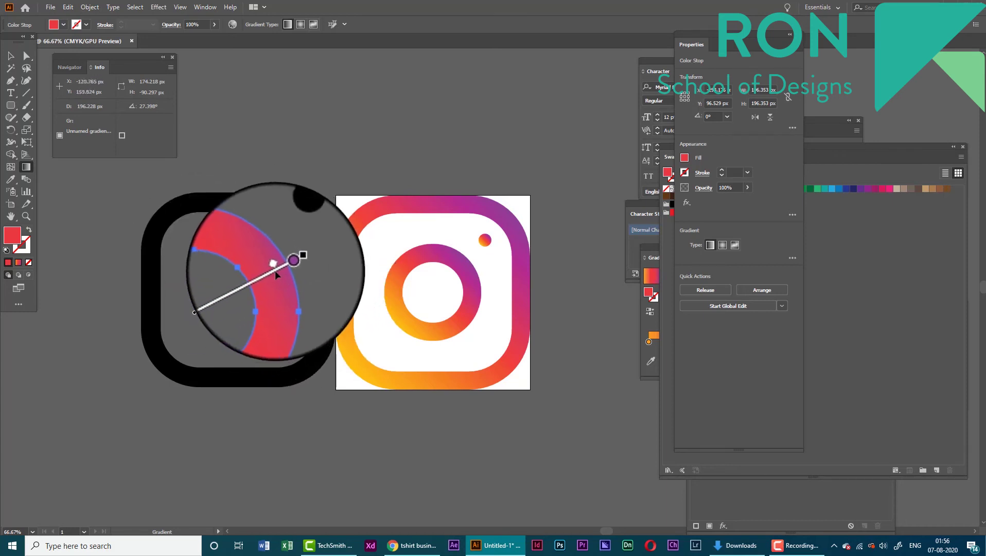
click(10, 55)
click(339, 150)
scroll(319, 197, up, 3)
scroll(313, 218, down, 4)
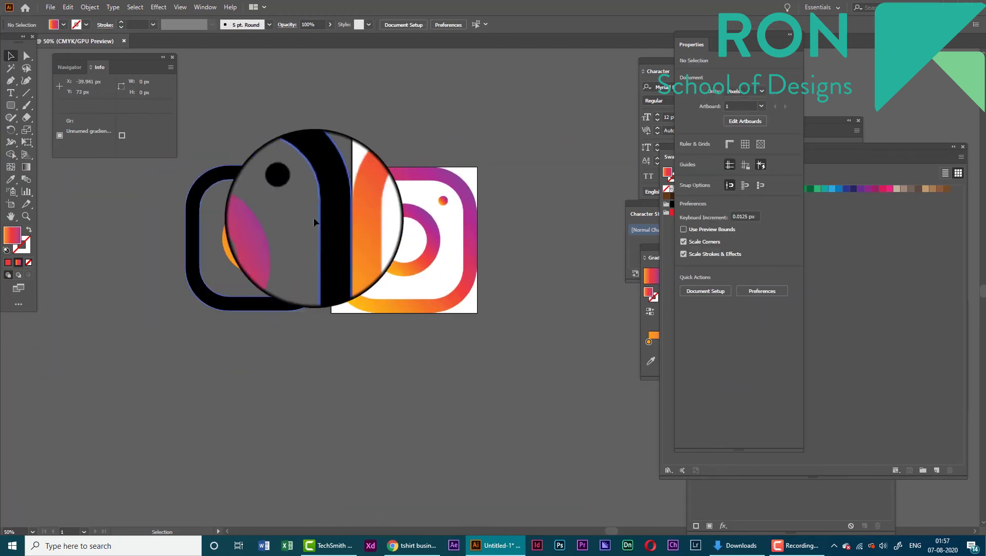
Step: Save the ring's gradient as a new swatch and bring the Swatches panel to the front
click(292, 253)
scroll(295, 210, up, 1)
scroll(286, 160, up, 1)
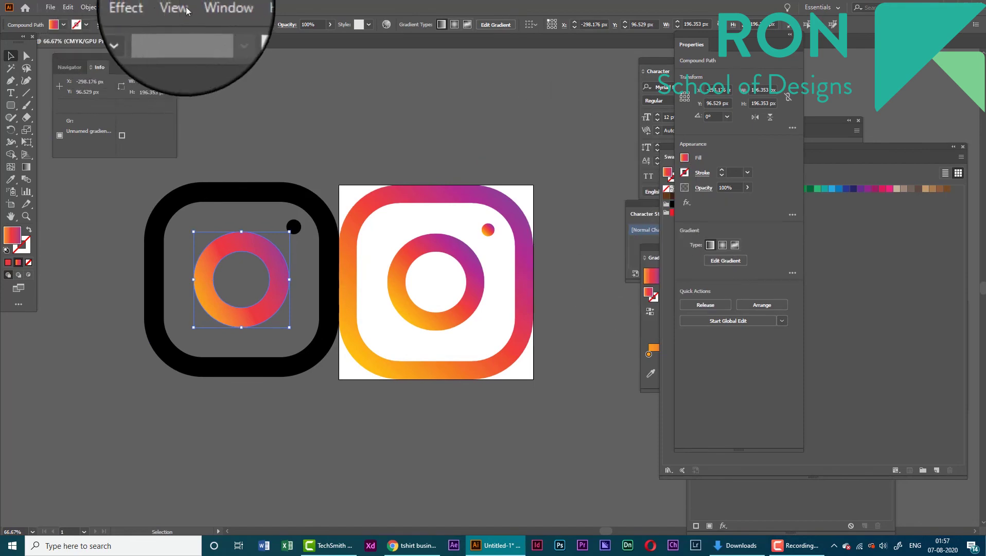
click(205, 7)
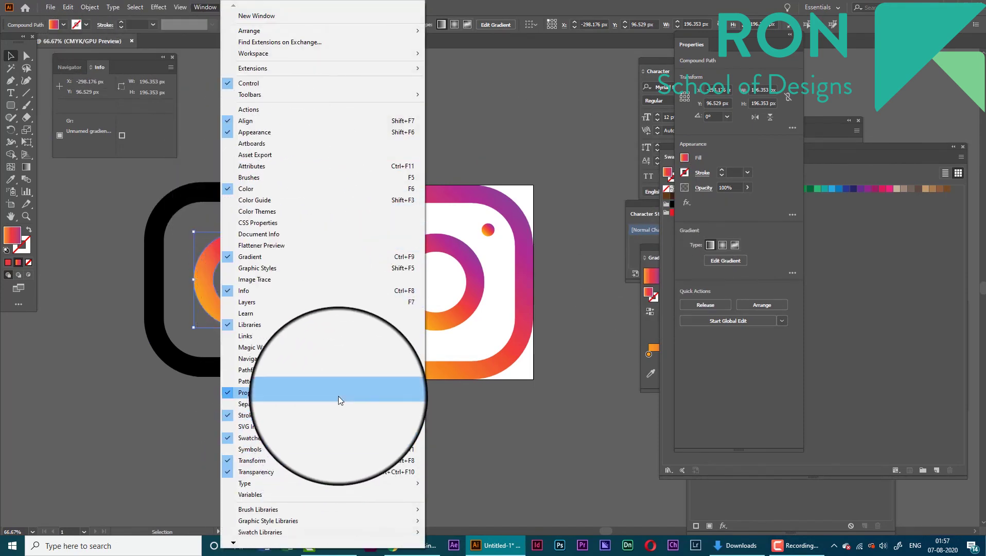
click(271, 256)
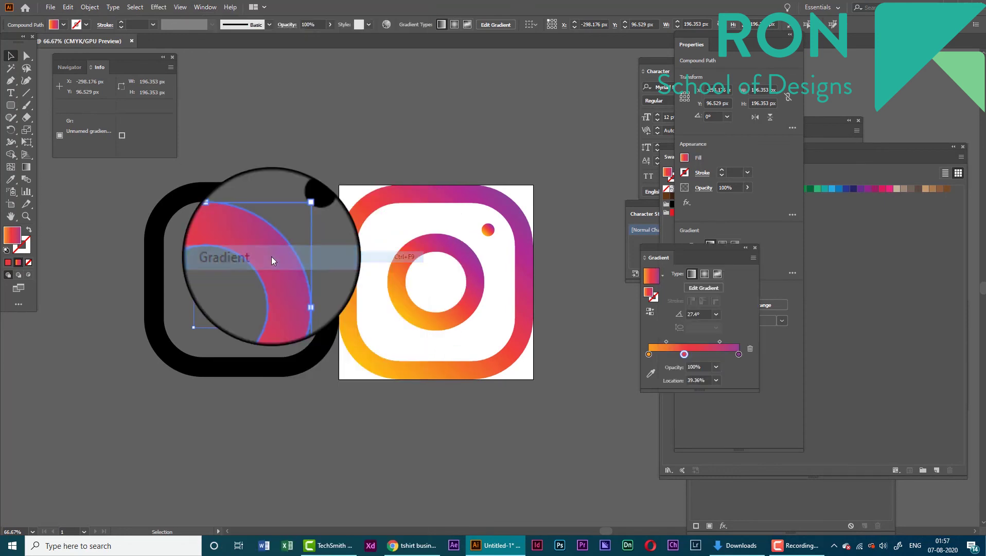
drag(704, 256, 715, 182)
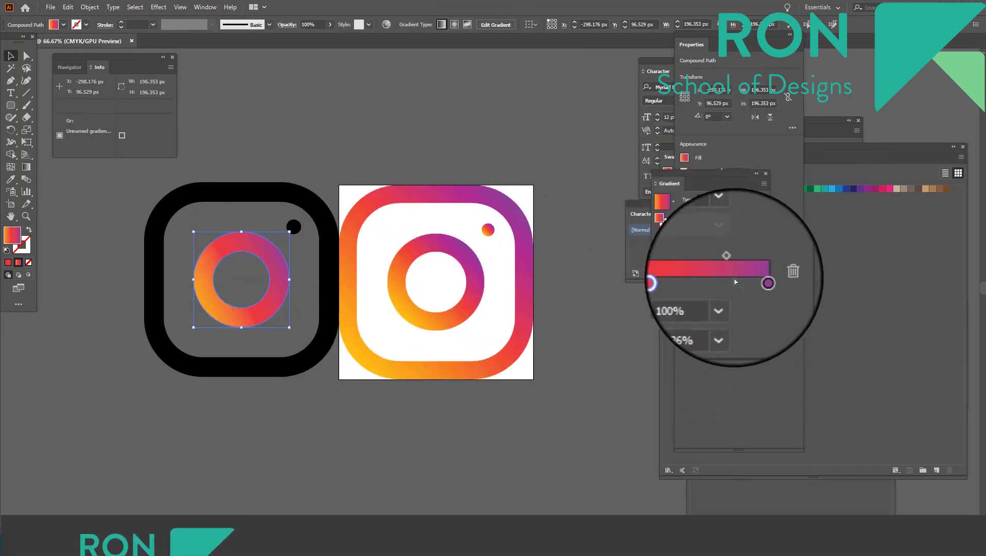
click(694, 279)
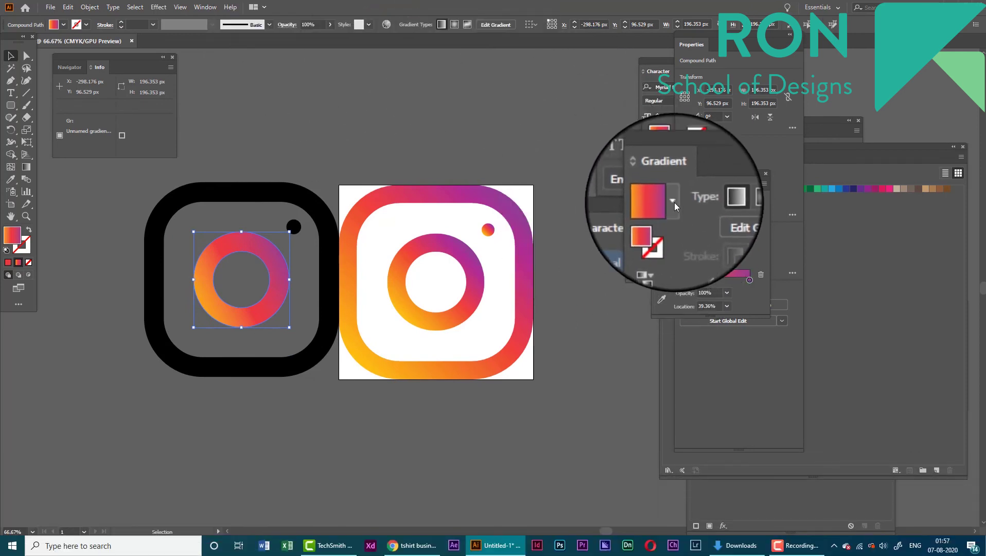
click(673, 202)
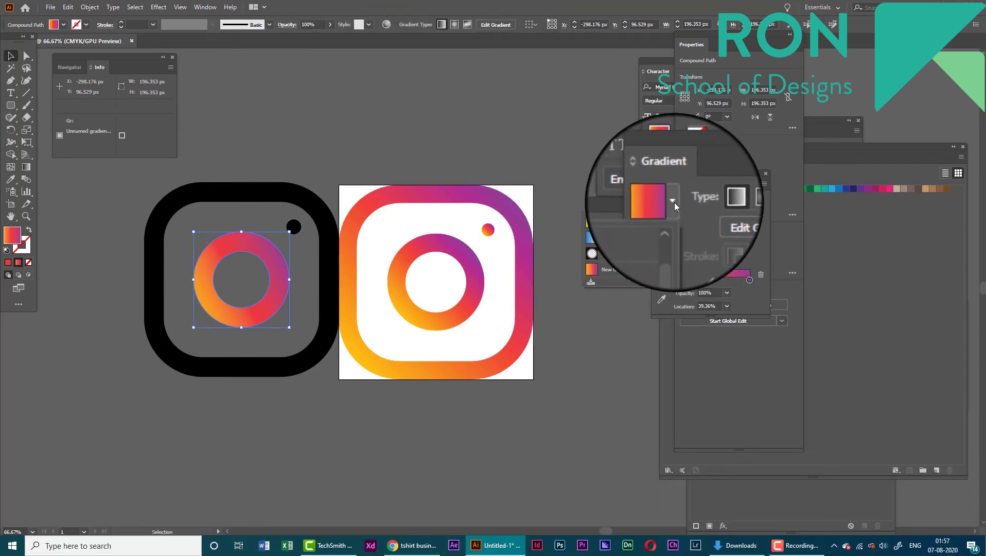
click(591, 282)
click(854, 148)
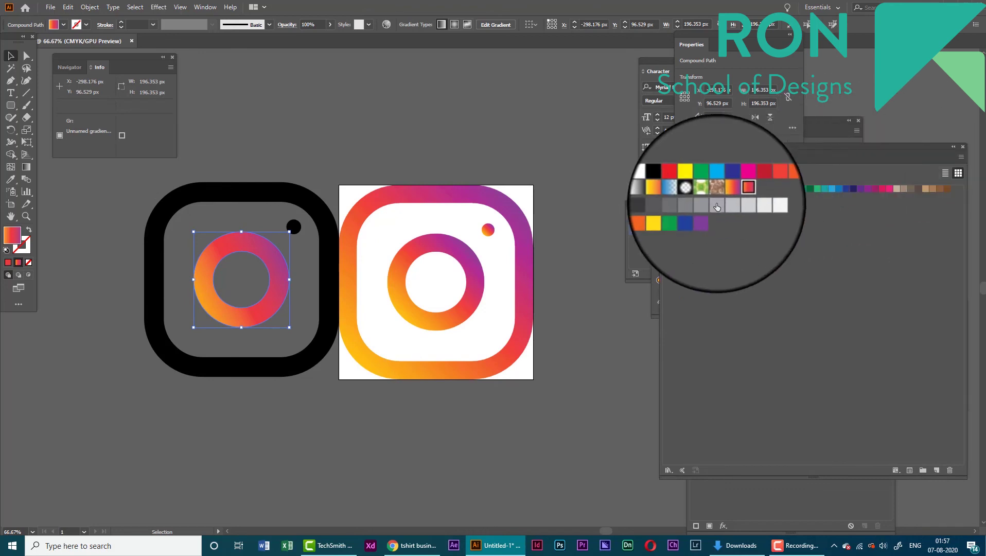
Step: Fill the black rounded-square frame and the small black dot with the saved orange-red-purple gradient swatch, leaving nothing selected
click(326, 216)
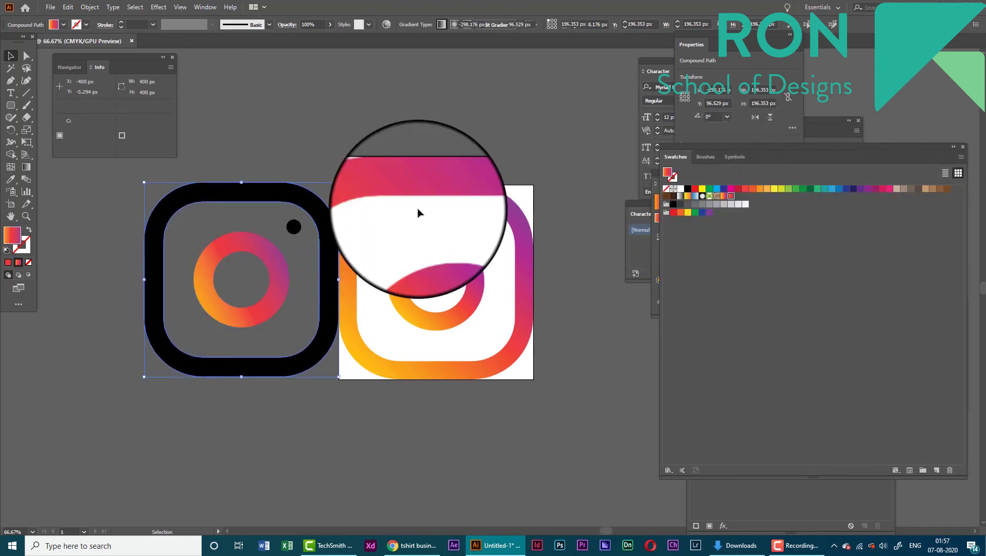
click(730, 196)
click(294, 227)
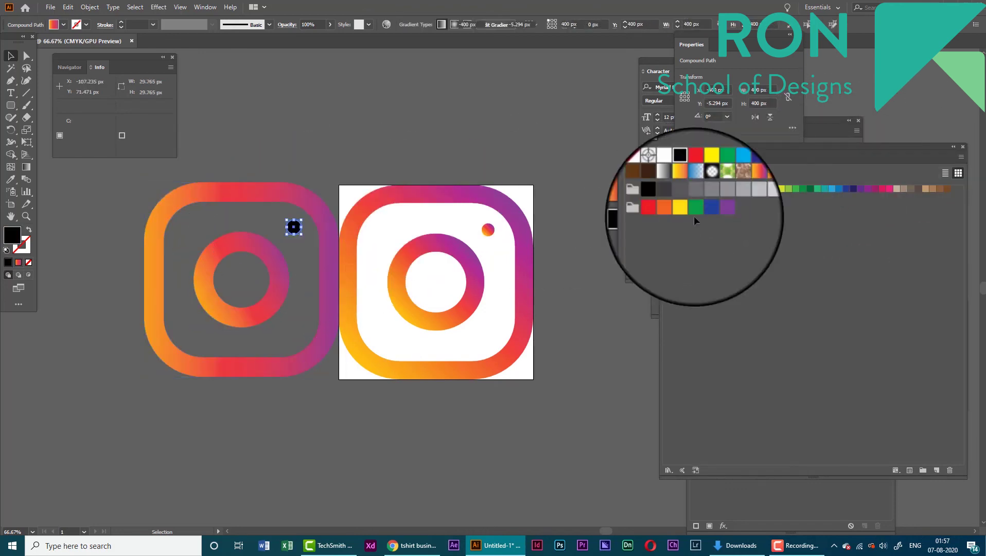
click(730, 197)
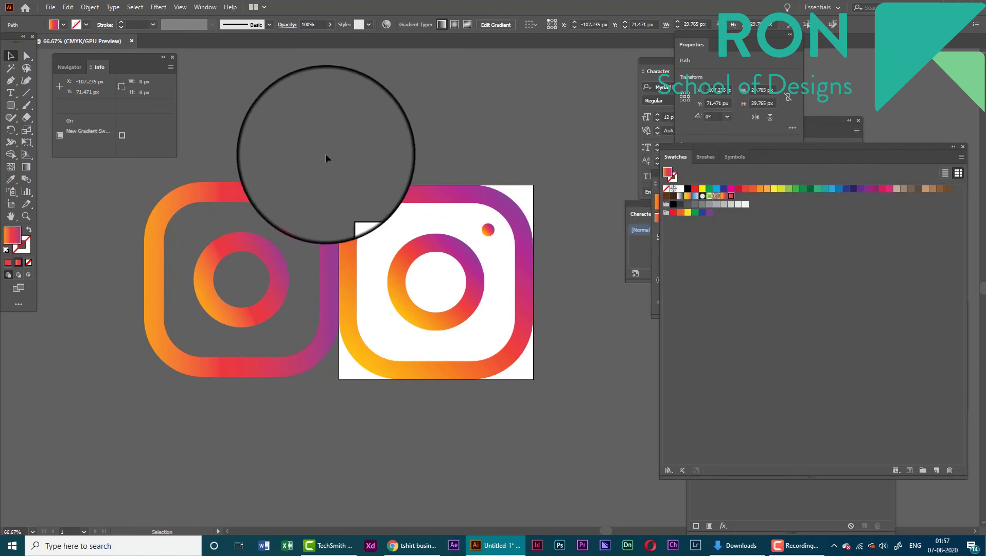
click(325, 154)
scroll(314, 160, down, 2)
scroll(297, 163, up, 1)
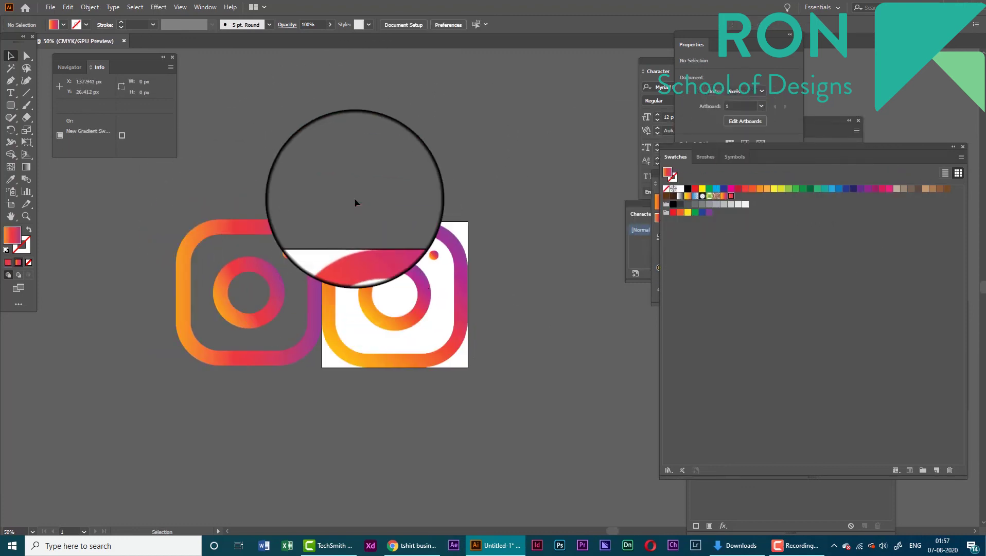
Step: Select the frame, ring and dot of the recreated logo together
drag(296, 315, 312, 289)
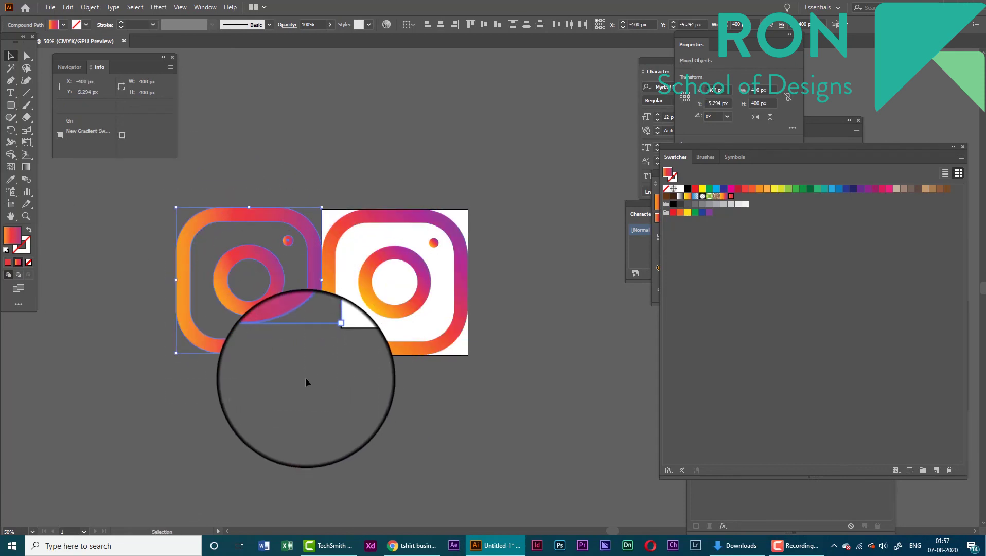
scroll(214, 325, up, 2)
scroll(214, 325, down, 2)
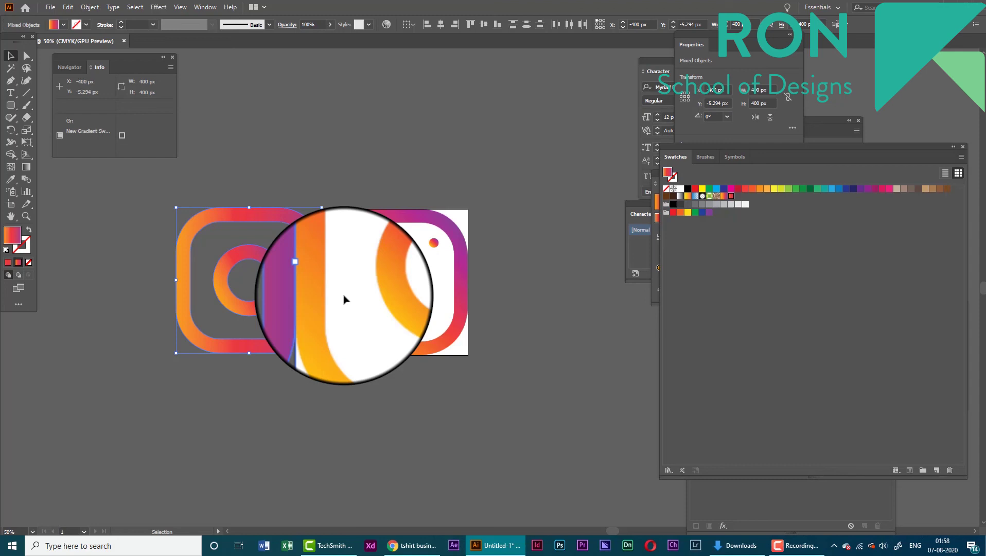
click(778, 545)
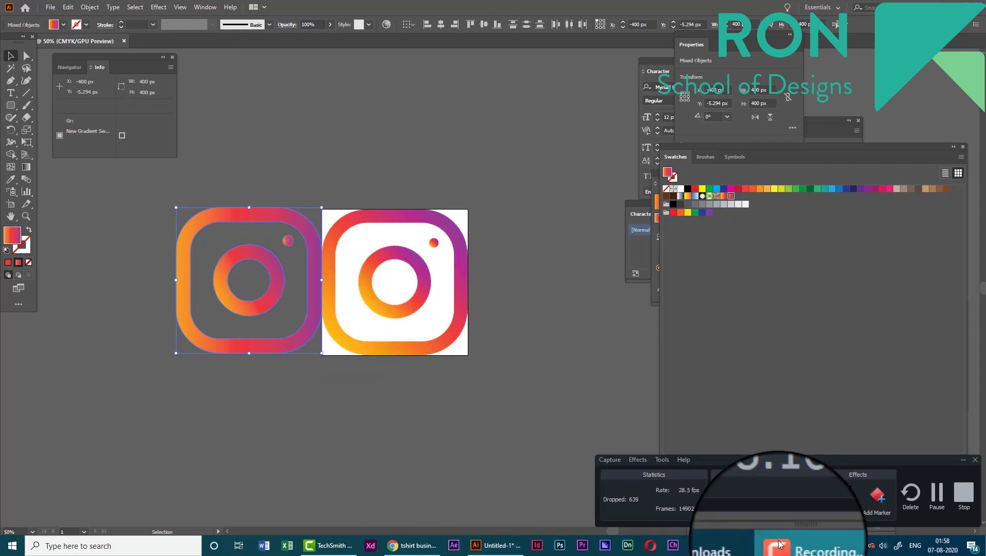